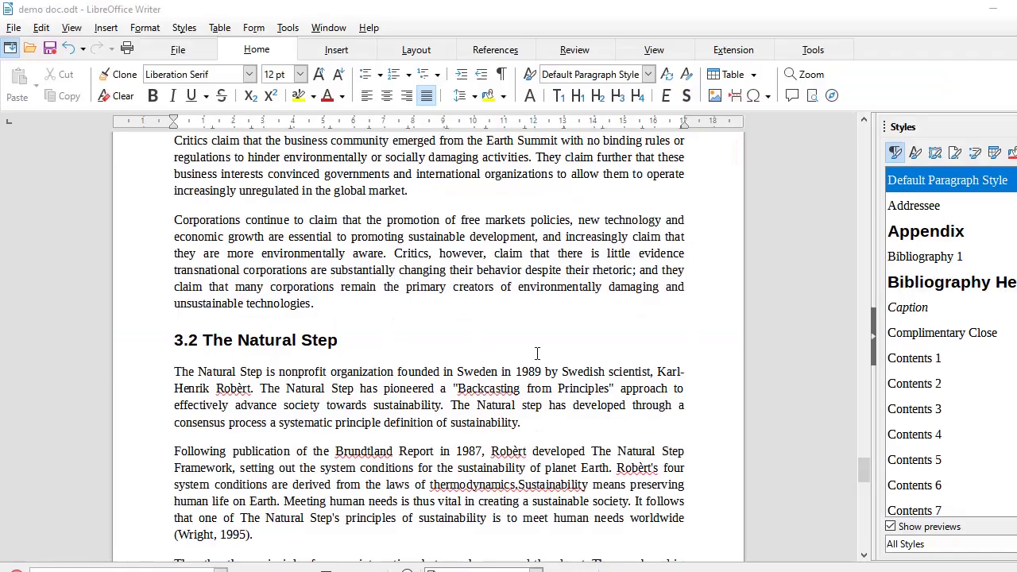
Add a footer to the pages that use the Default Page Style
scroll(537, 352, down, 5)
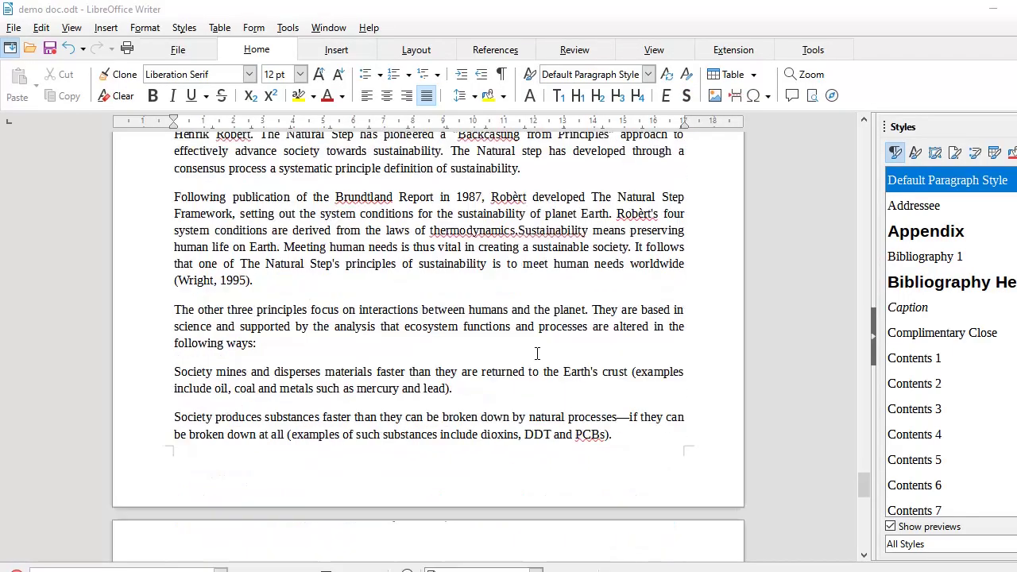
scroll(538, 353, up, 1)
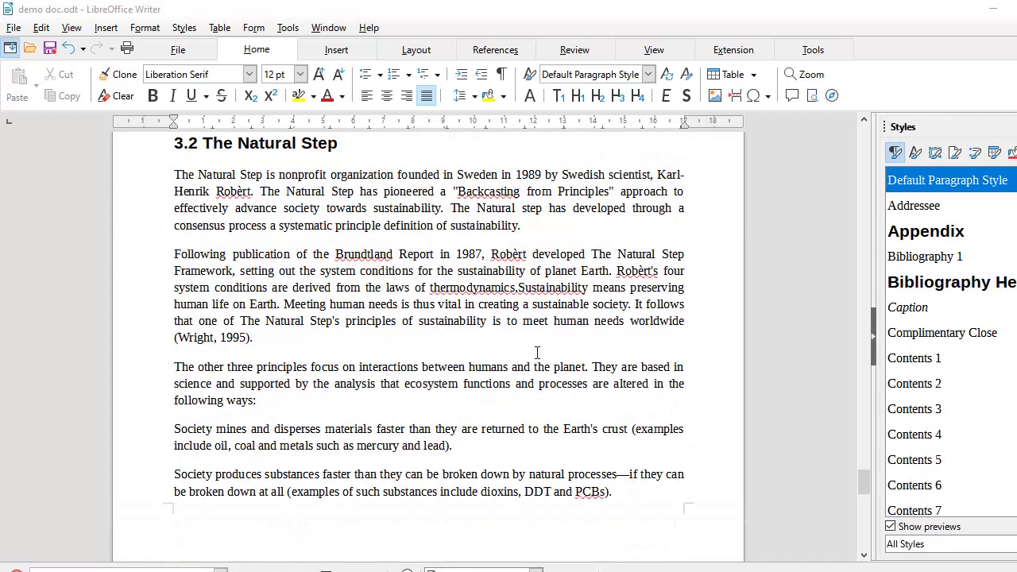
scroll(537, 353, down, 1)
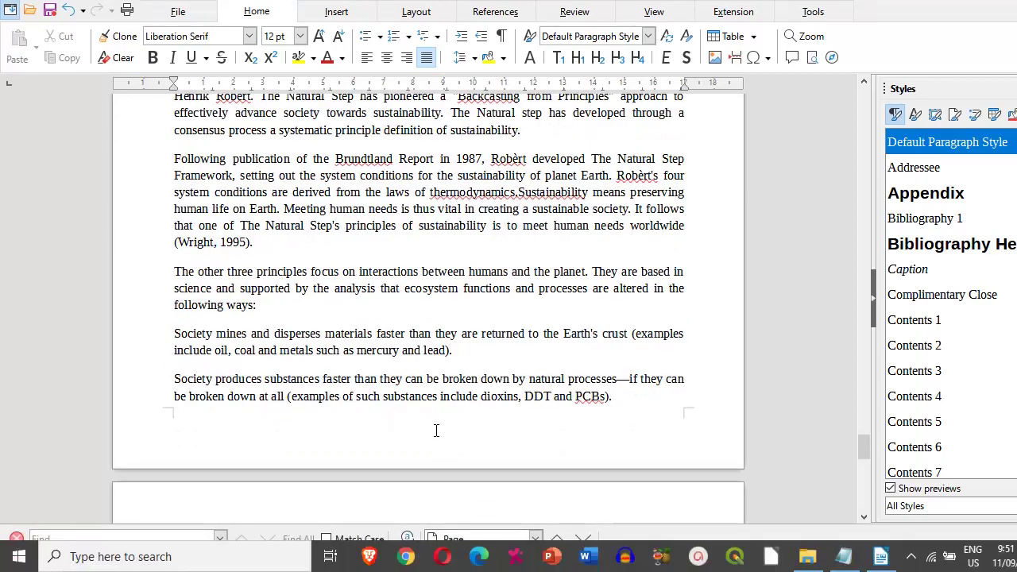
scroll(436, 430, up, 3)
scroll(436, 430, down, 1)
scroll(436, 430, up, 1)
scroll(436, 430, down, 1)
scroll(436, 430, down, 2)
mouse_move(437, 430)
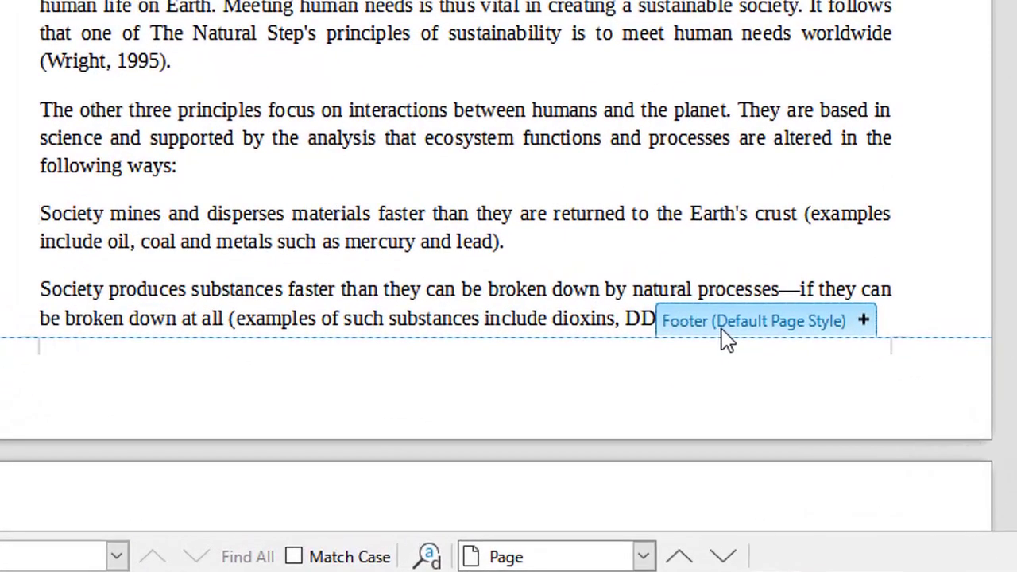
click(761, 333)
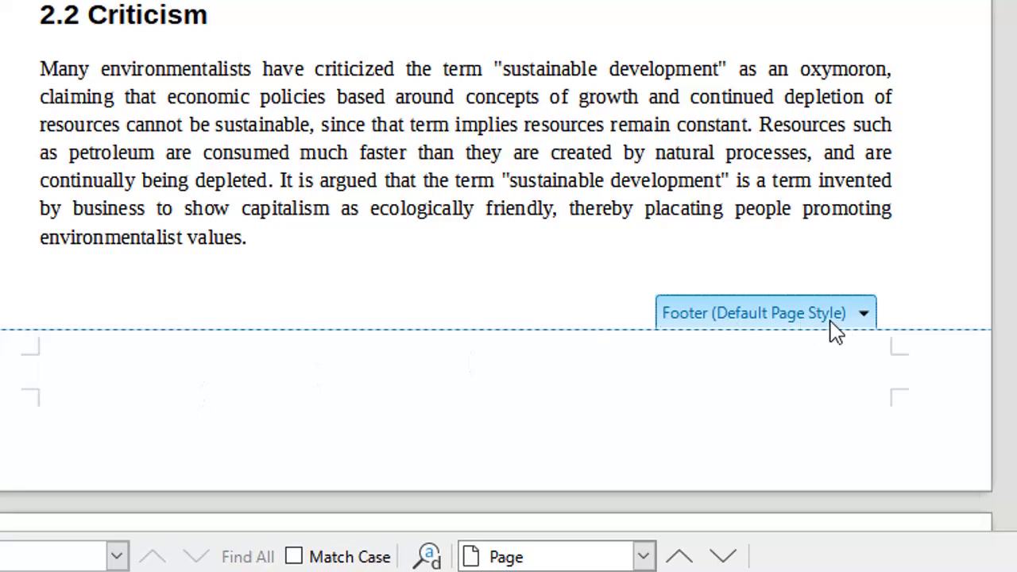
Insert a page number field in the footer and centre it
click(865, 318)
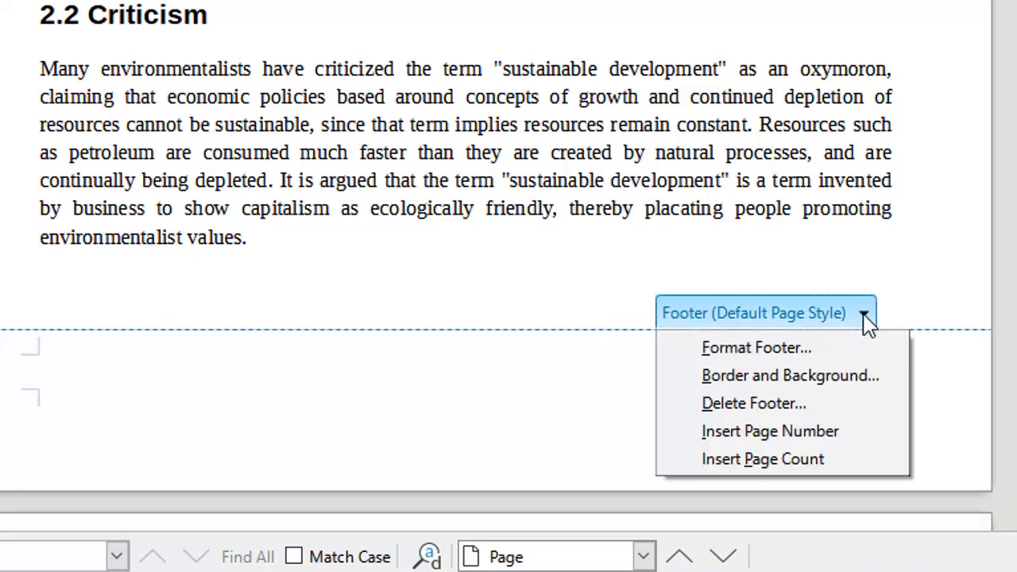
click(799, 431)
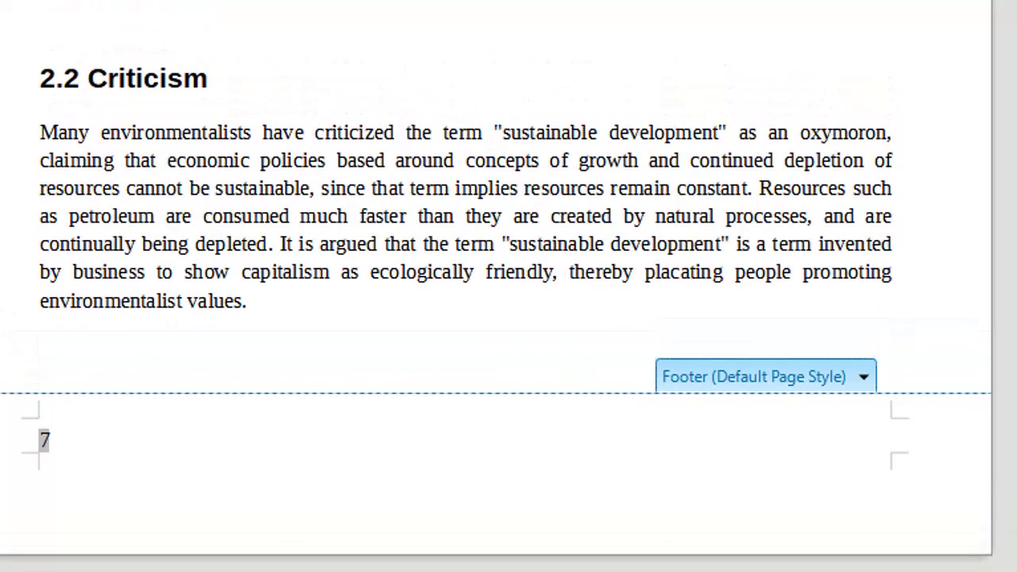
key(ctrl+e)
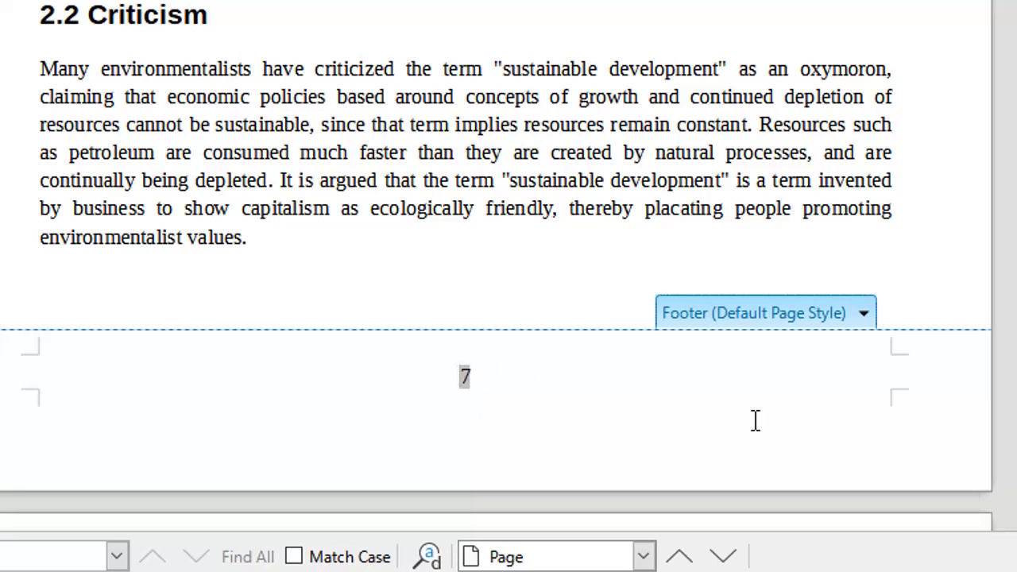
Put the text "Page | " in front of the page number in the footer
text((7))
key(BackSpace)
click(464, 378)
key(BackSpace)
text(Page )
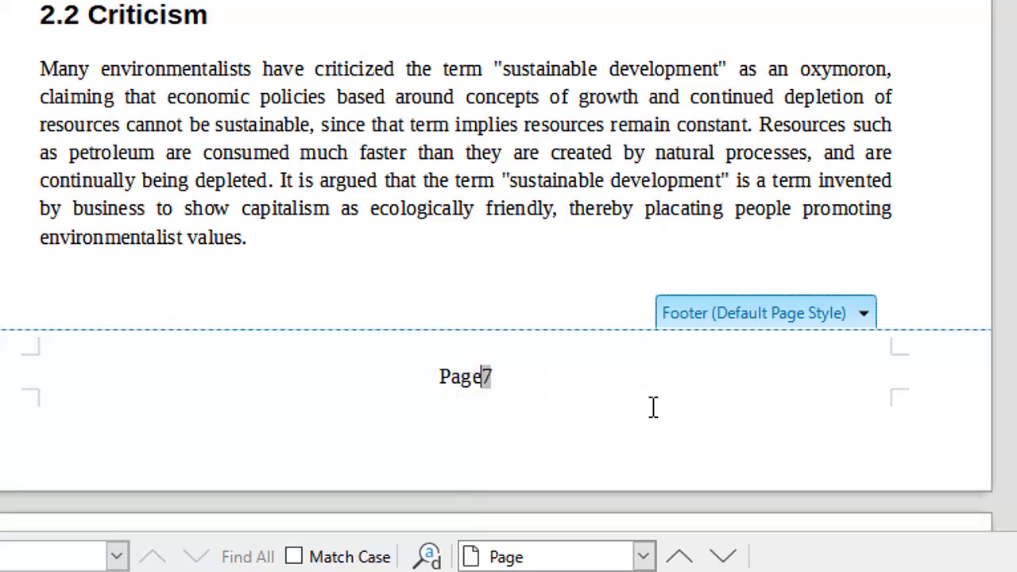
text(|)
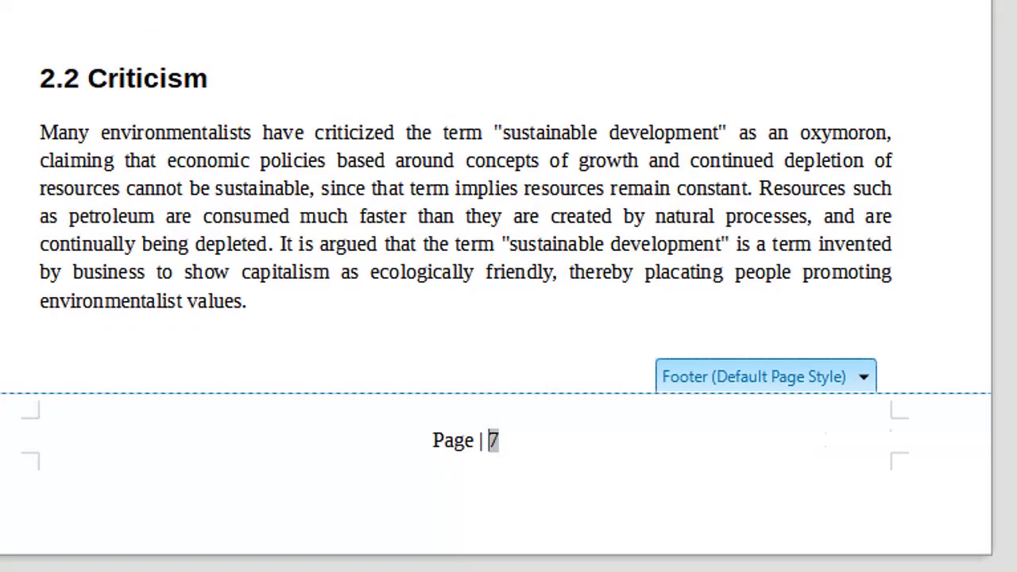
Right-align the footer line and check the numbering on the following page
key(ctrl+r)
scroll(755, 347, down, 15)
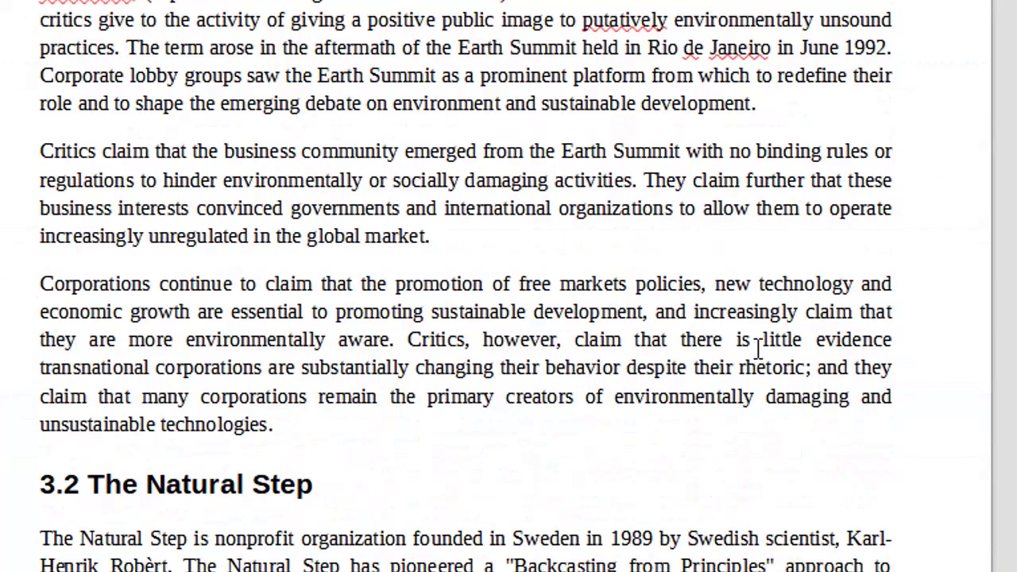
scroll(758, 349, down, 4)
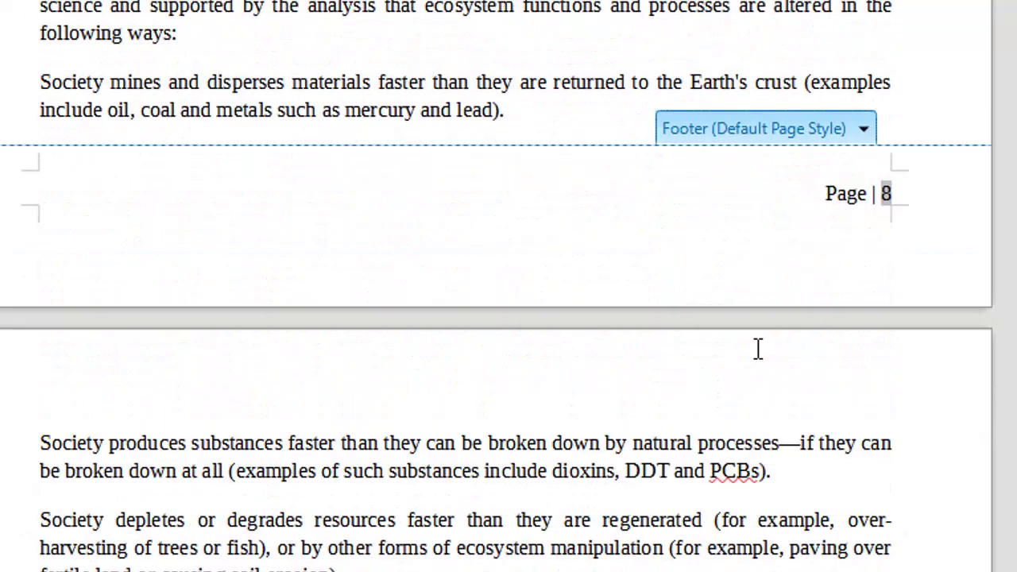
scroll(758, 349, up, 15)
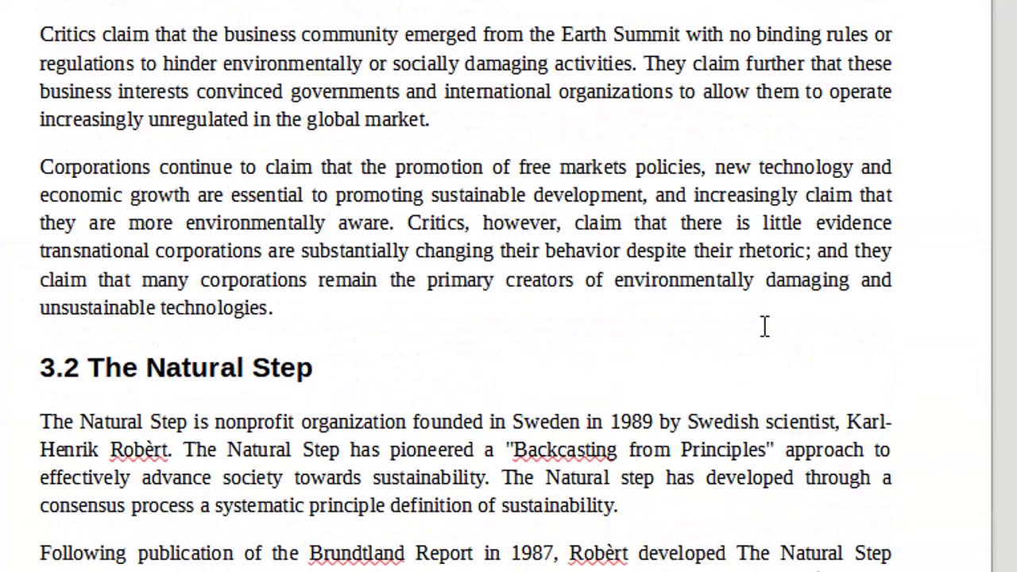
scroll(764, 326, up, 7)
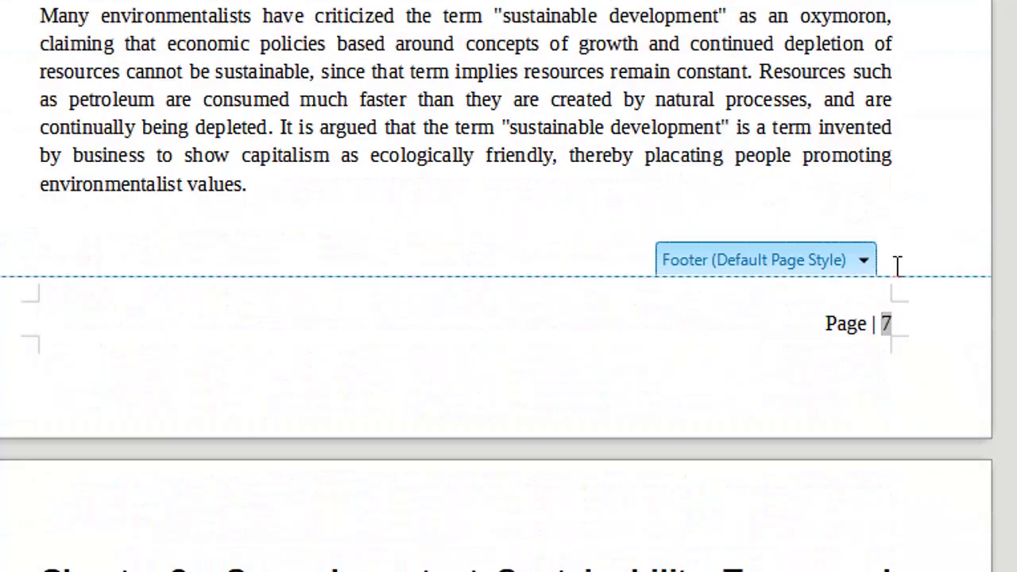
Add " of " and a page count field after the page number, and check the footer on the following page
click(914, 333)
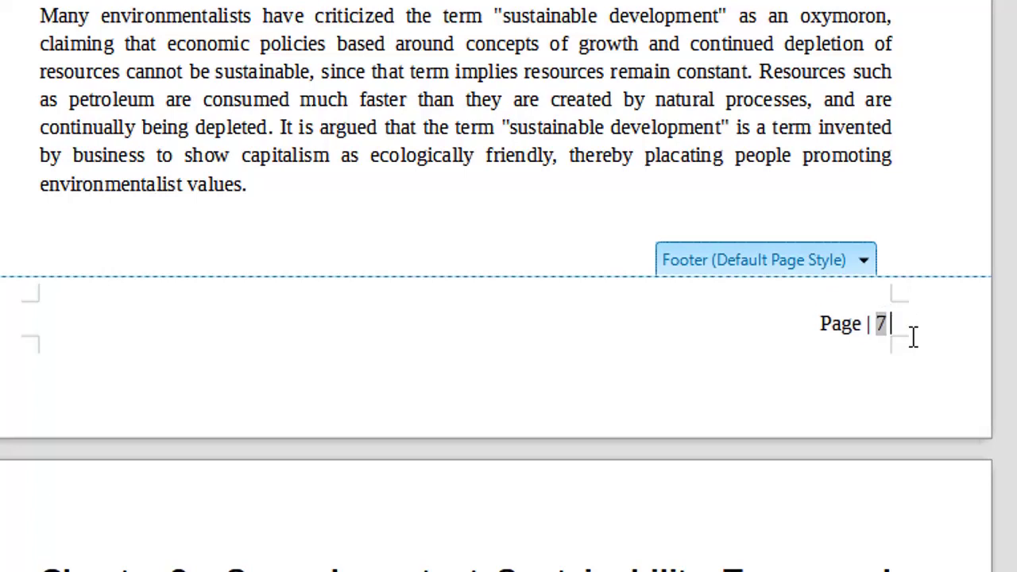
text(of)
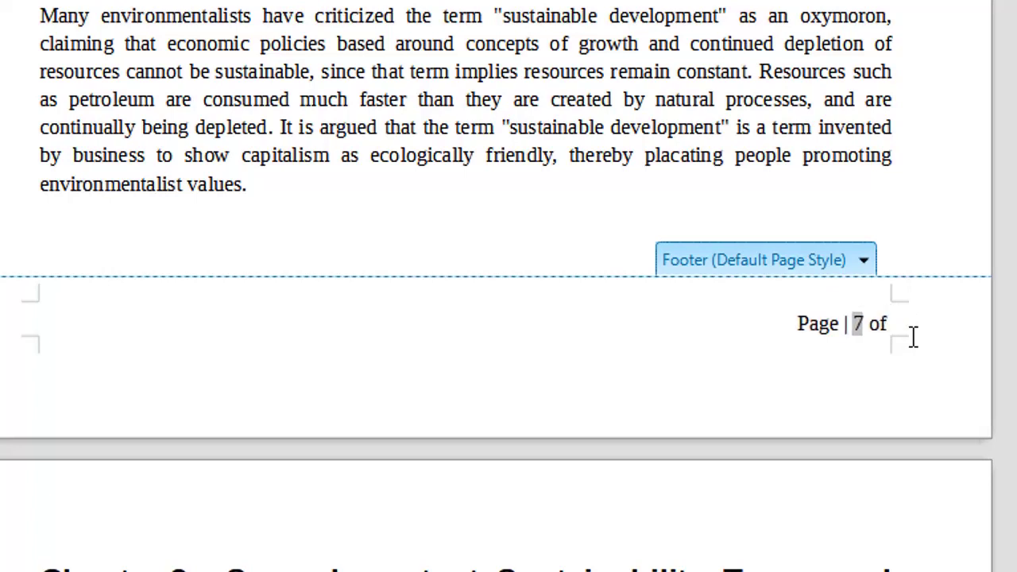
click(864, 261)
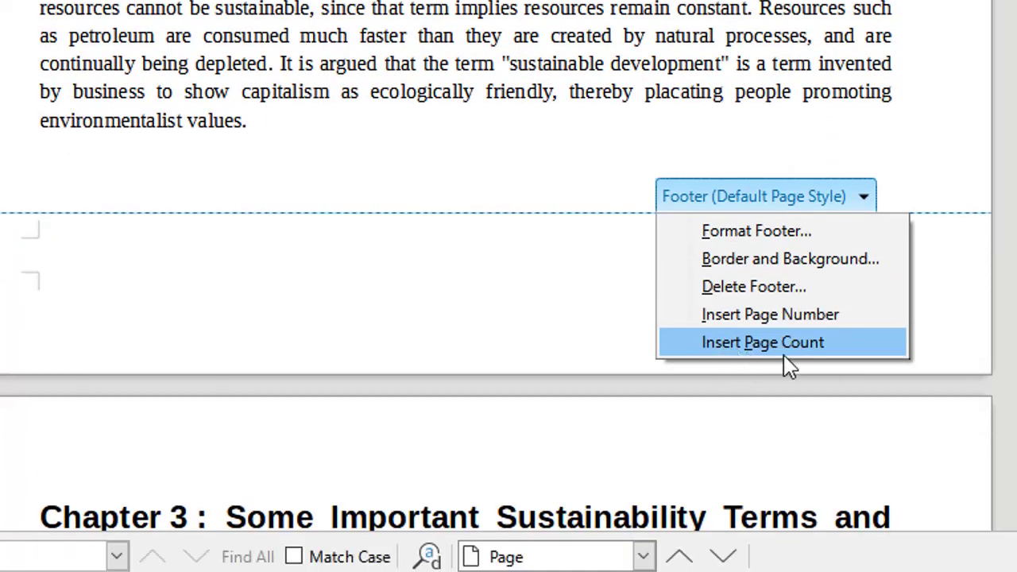
click(792, 343)
click(679, 209)
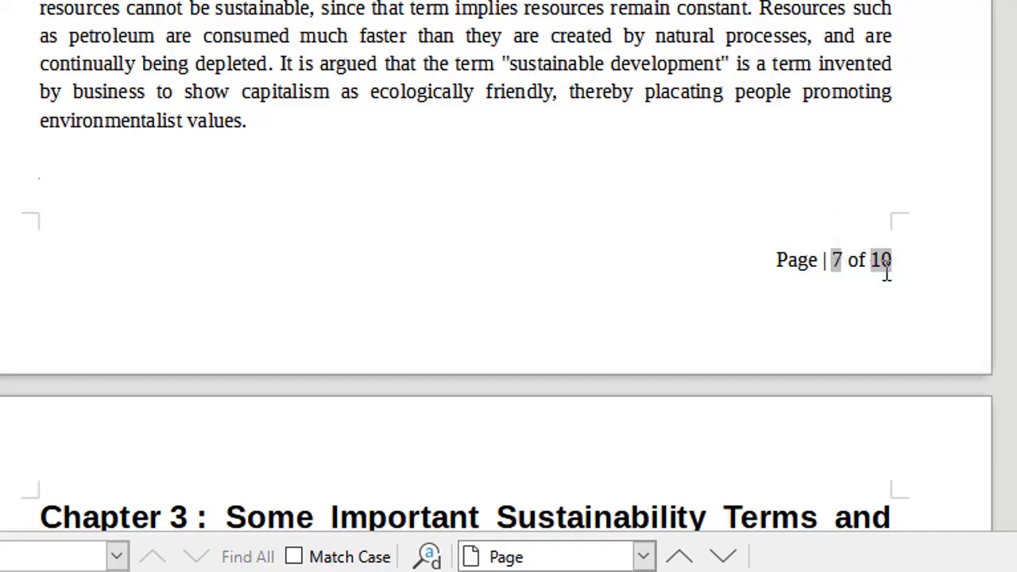
scroll(885, 271, down, 15)
scroll(886, 272, down, 5)
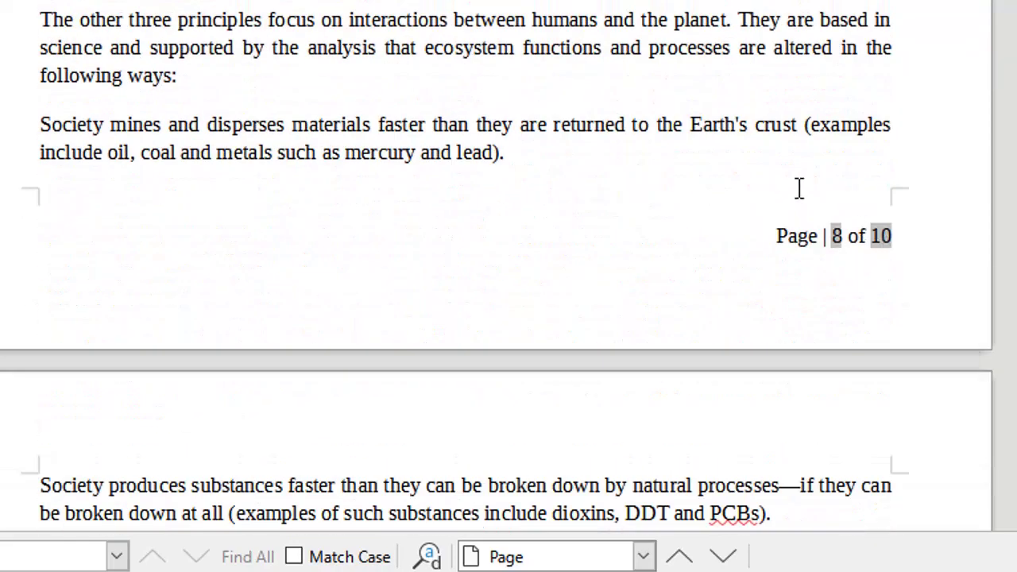
scroll(799, 188, up, 15)
scroll(799, 189, up, 5)
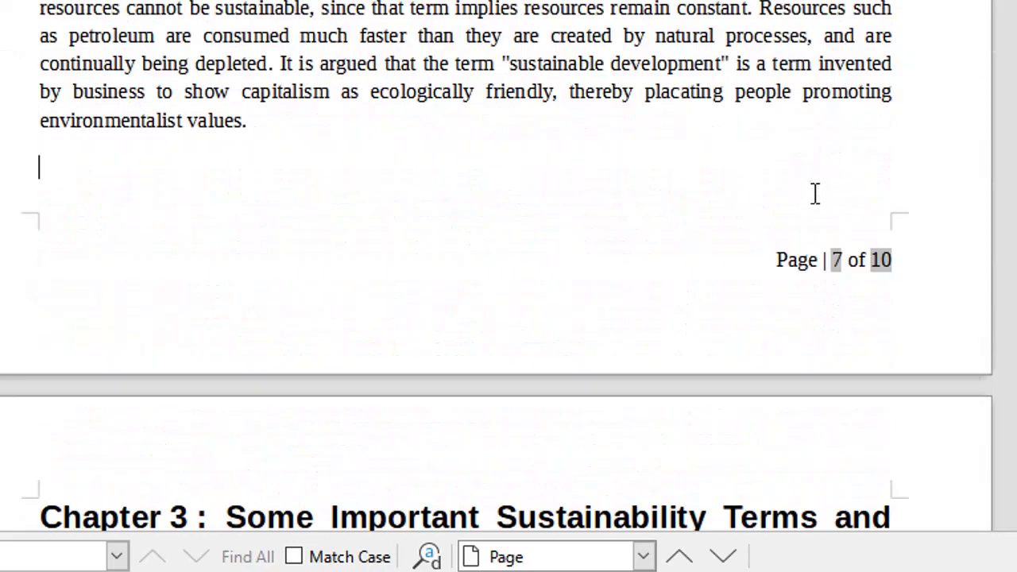
Delete the whole "Page | number of count" line from the footer
mouse_move(902, 254)
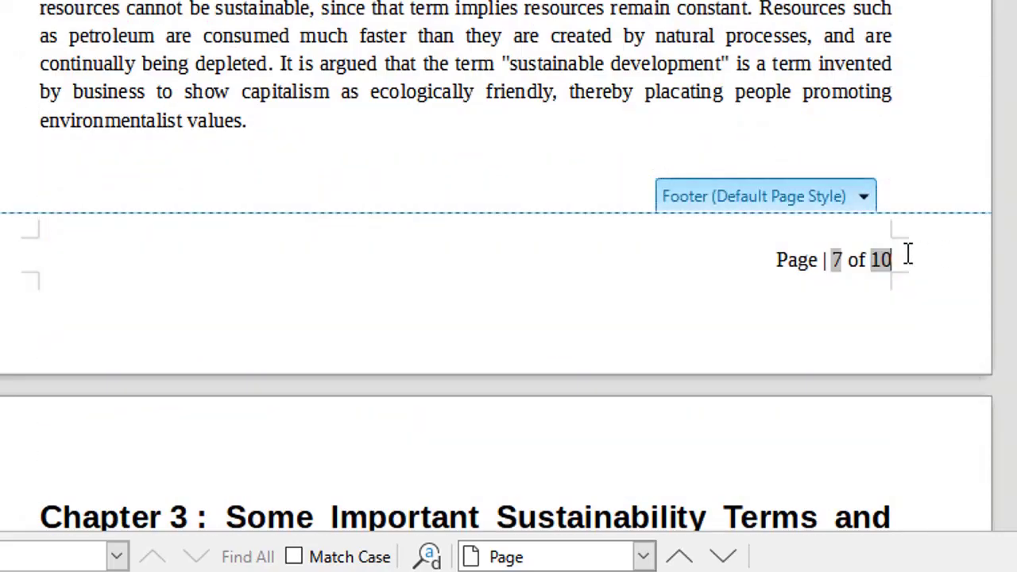
click(908, 255)
key(BackSpace)
key(BackSpace)
key(BackSpace)
key(BackSpace)
key(BackSpace)
key(BackSpace)
key(BackSpace)
key(BackSpace)
key(BackSpace)
key(BackSpace)
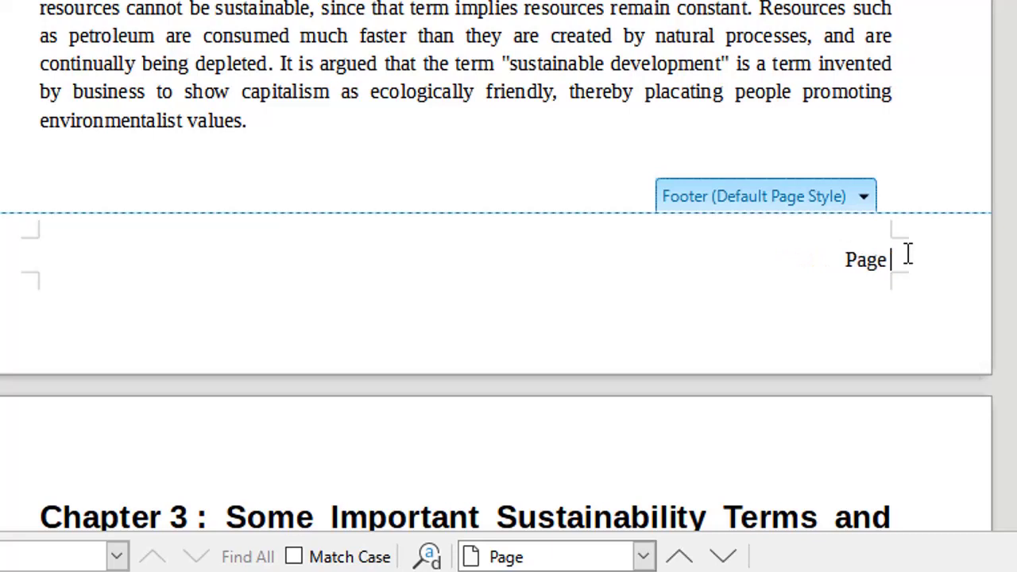
key(BackSpace)
key(BackSpace)
key(BackSpace)
key(BackSpace)
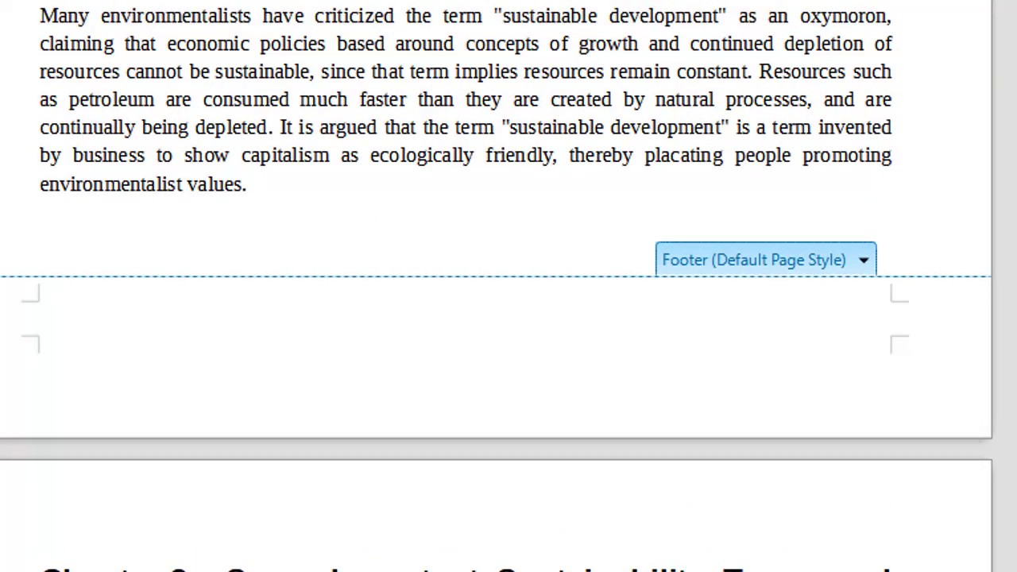
Insert a page number in the footer with "Indian Institute of Forest Management" before it, tabbed apart so the text sits at the left margin
click(865, 265)
click(796, 380)
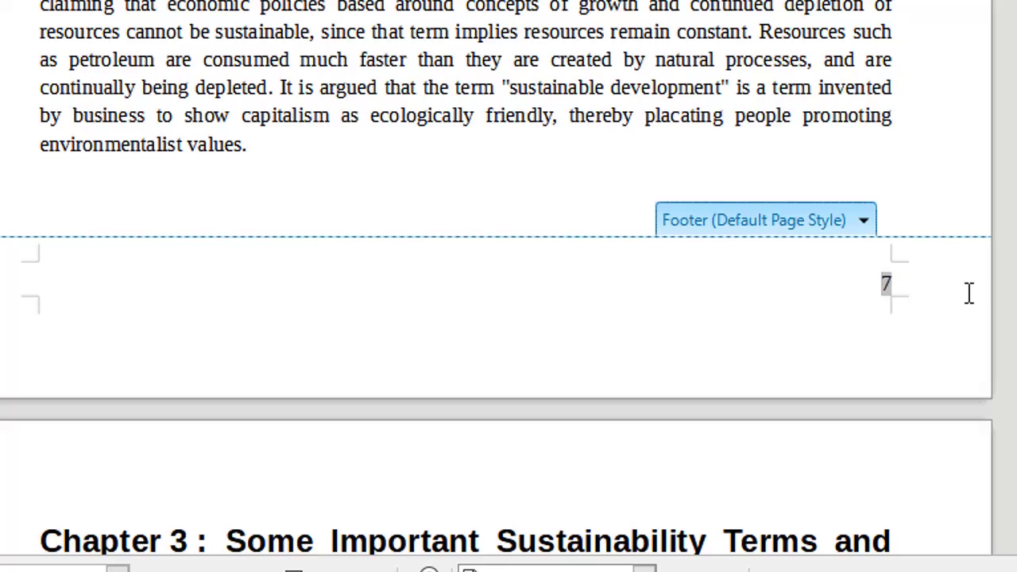
text(Indian )
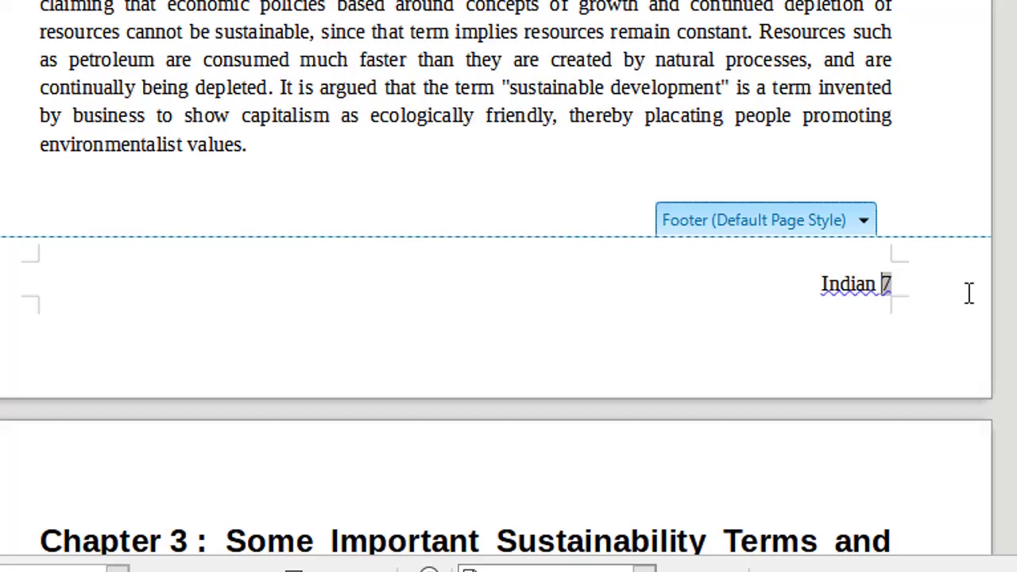
text(Institute )
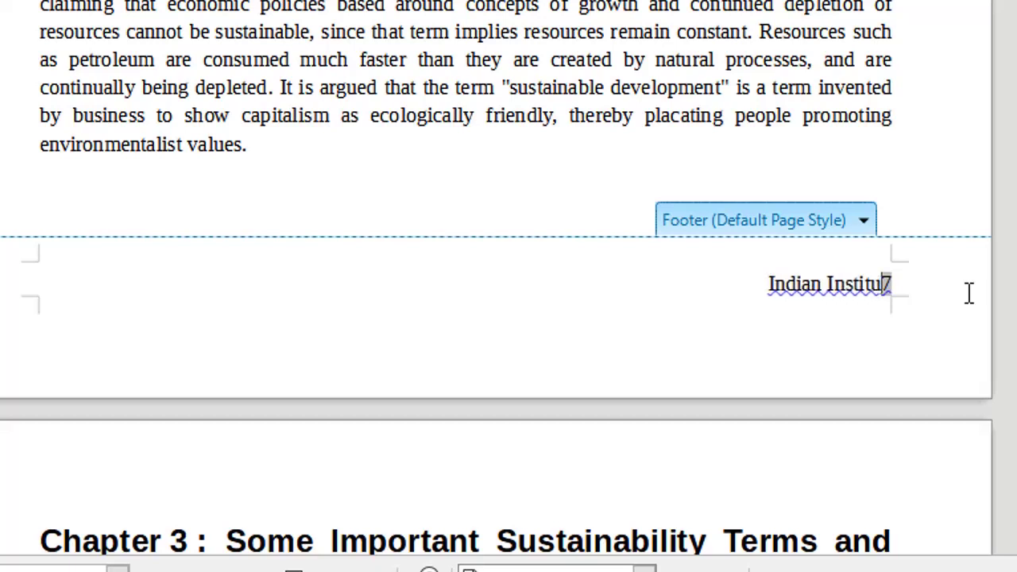
text(of Forest Management)
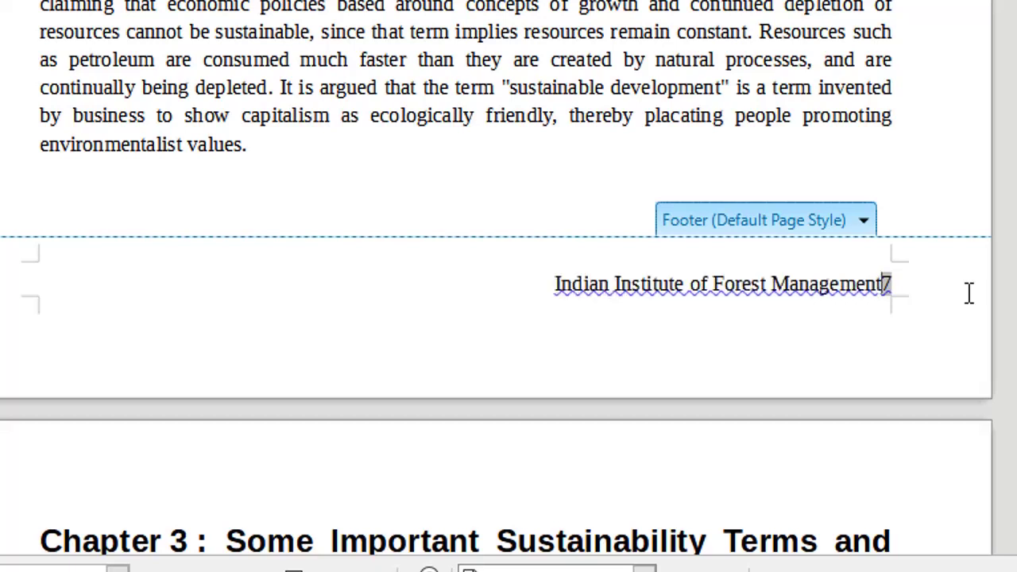
key(Tab)
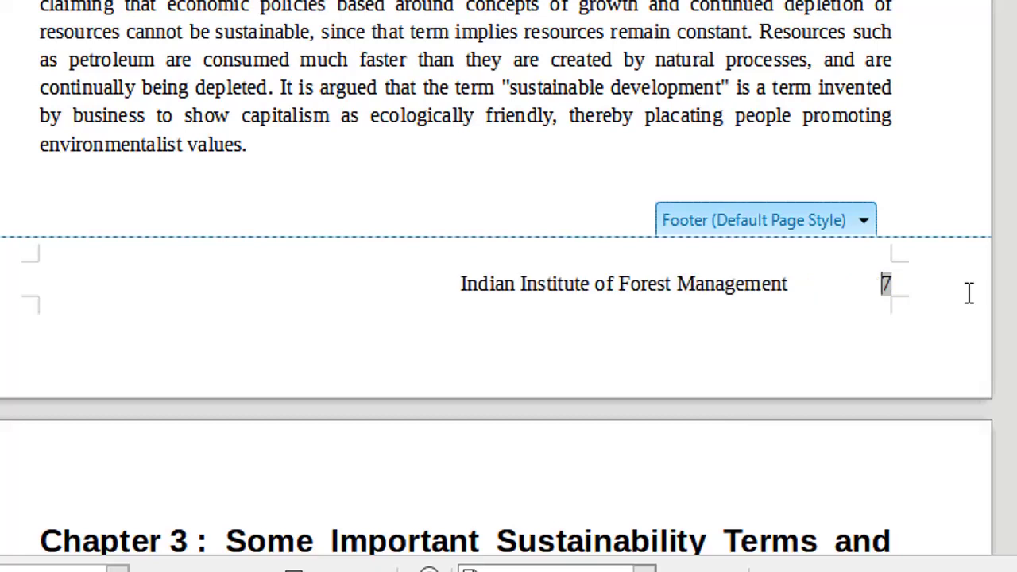
key(ctrl+l)
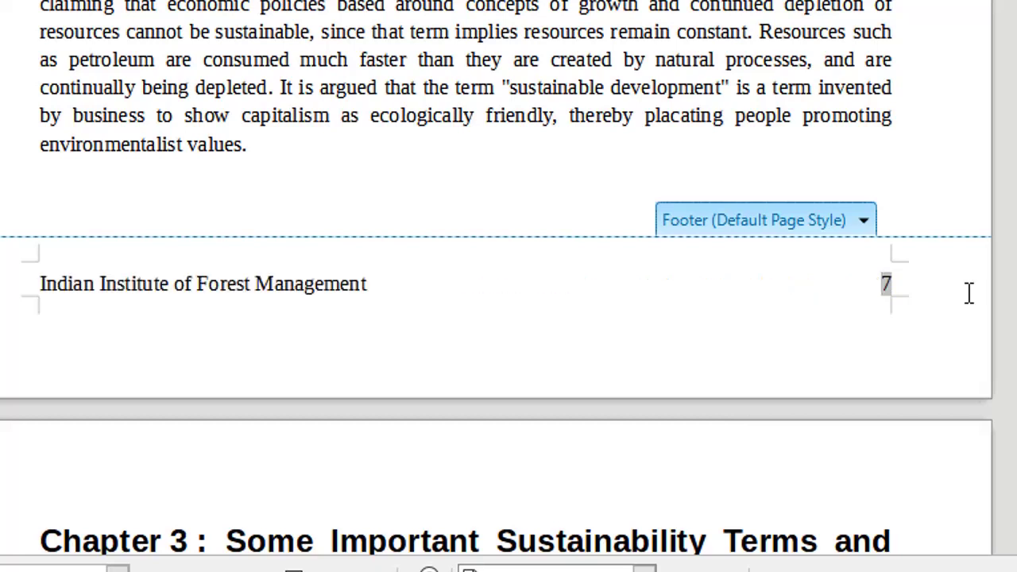
Italicize the text "Indian Institute of Forest Management" in the footer
click(399, 293)
key(shift+End)
key(shift+Home)
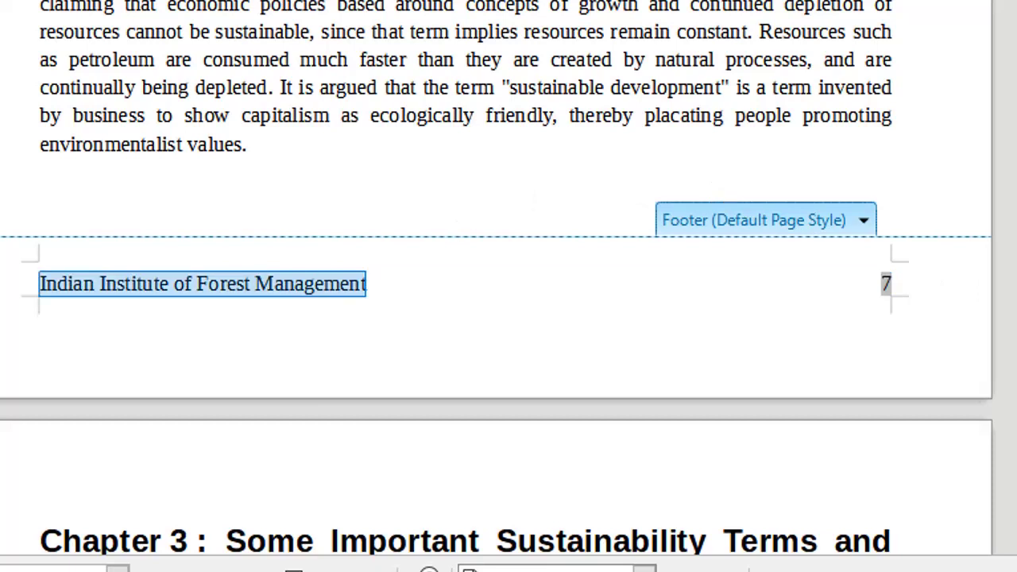
key(ctrl+i)
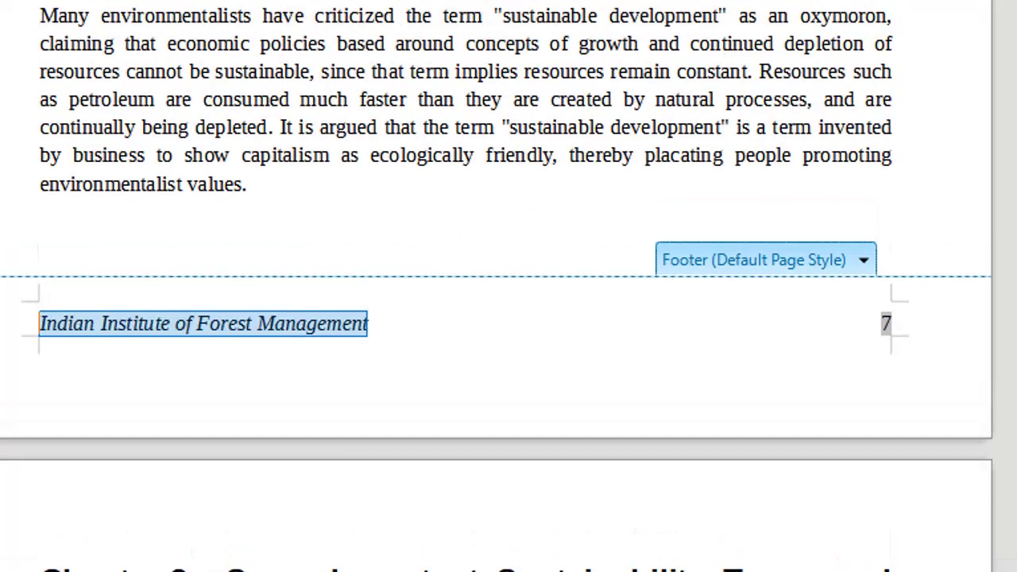
click(381, 185)
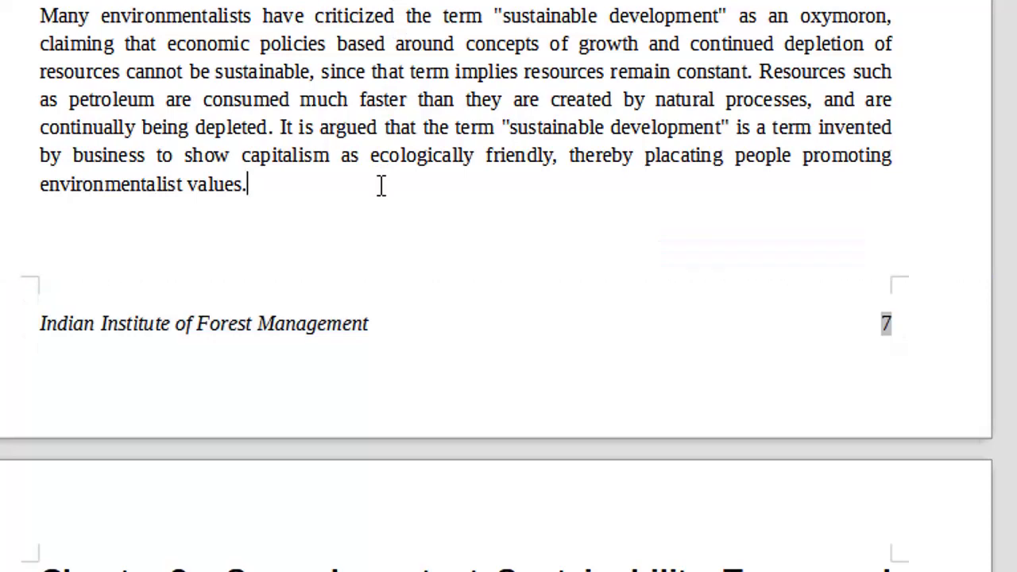
Add a black 0.05 pt border line along the top edge of the footer
click(440, 333)
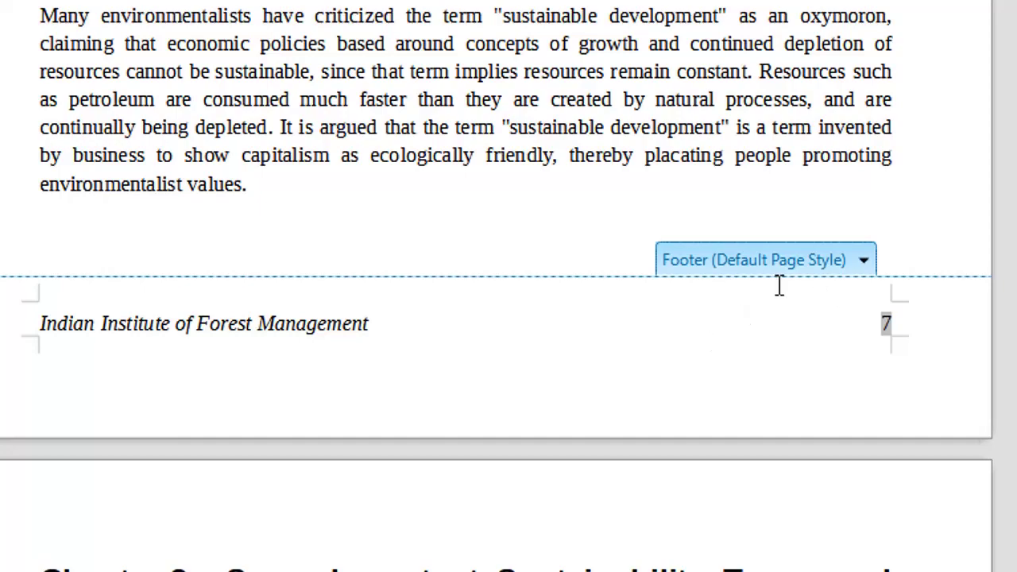
click(865, 262)
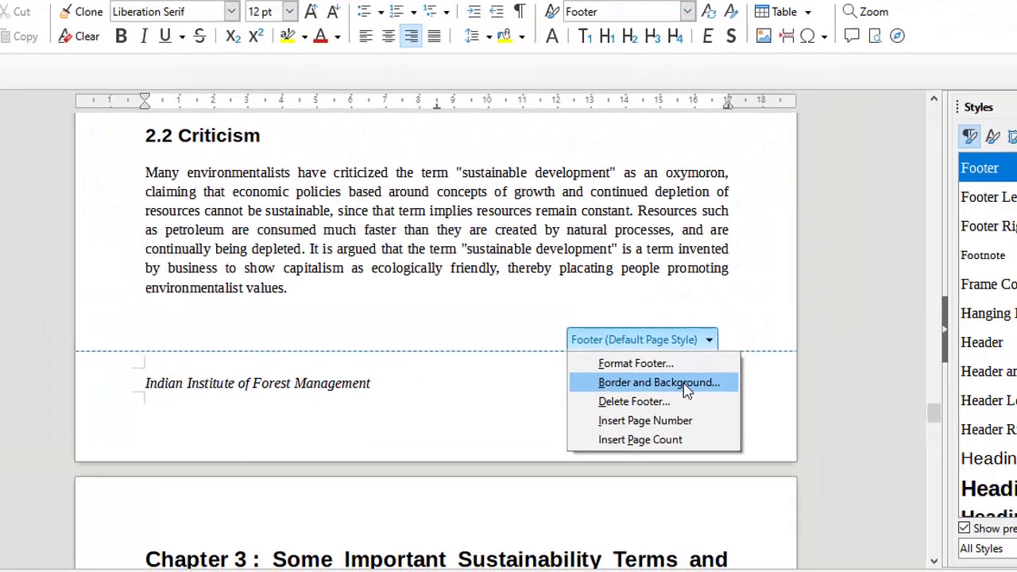
click(685, 384)
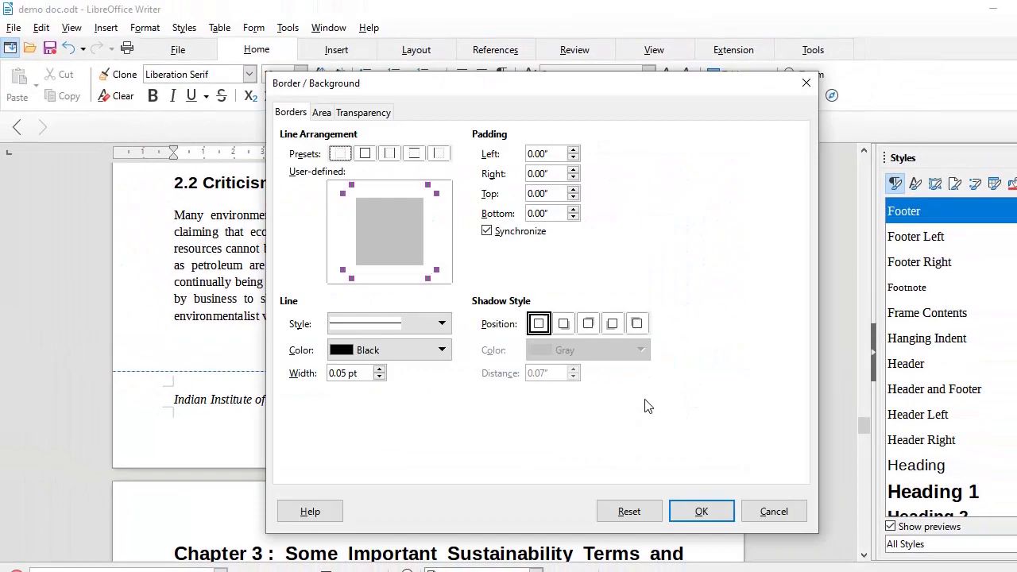
click(385, 195)
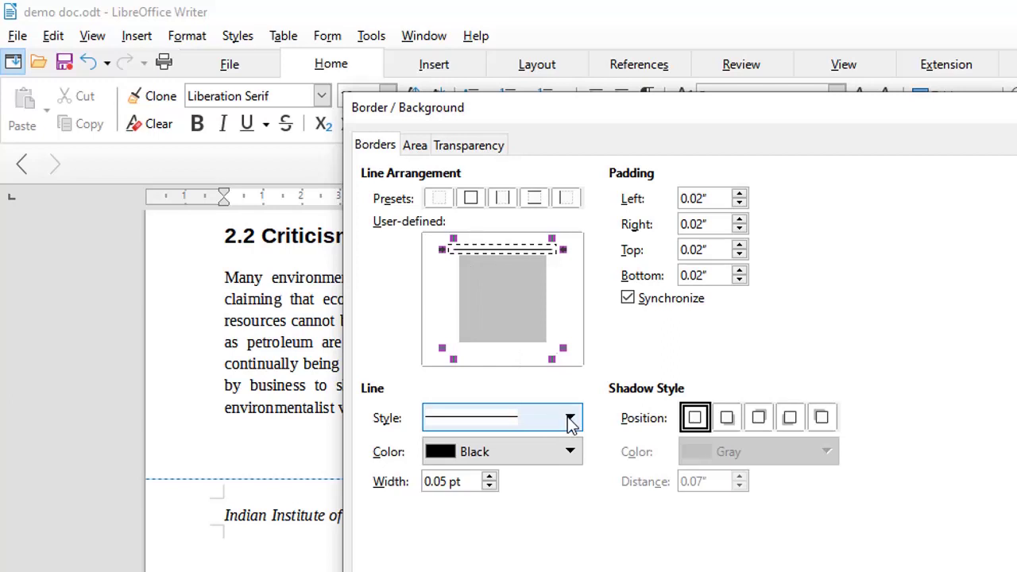
click(570, 423)
click(571, 422)
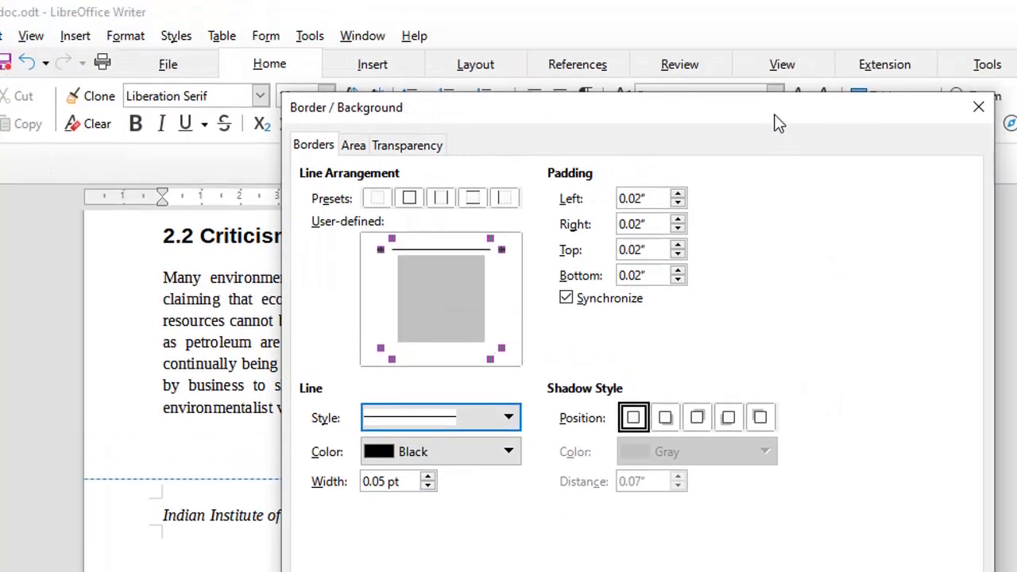
drag(835, 118, 999, 73)
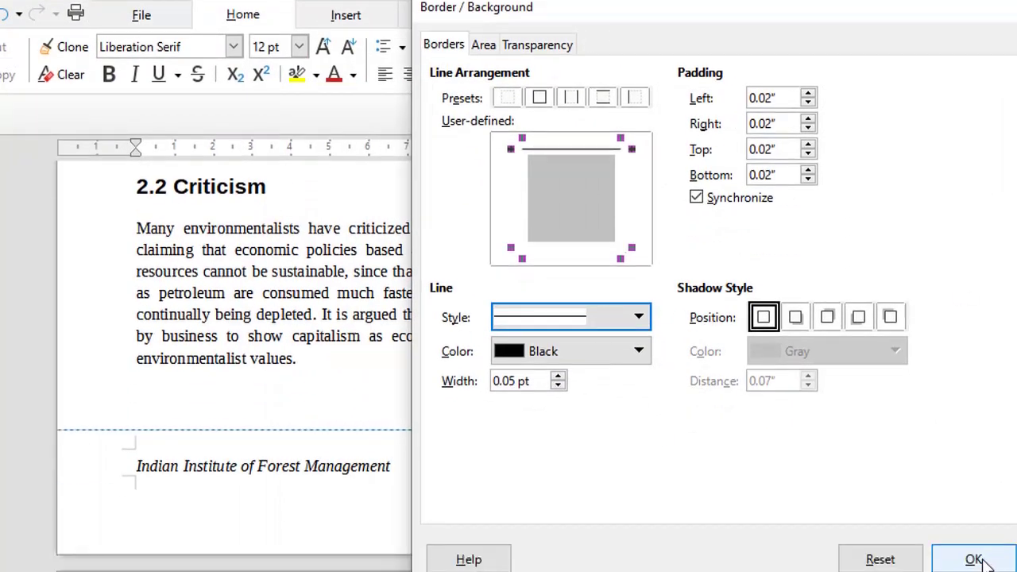
click(977, 558)
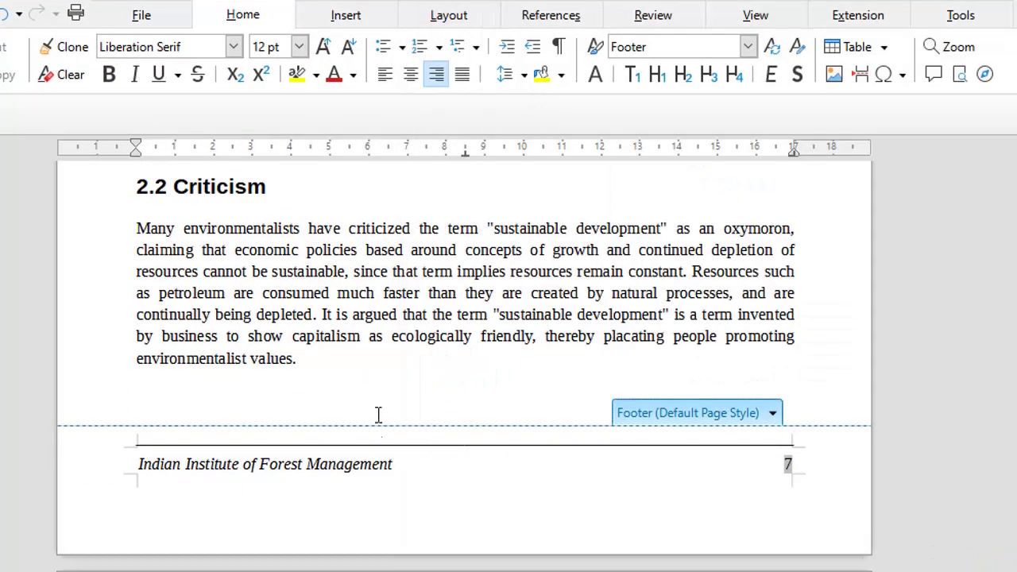
Review the bordered footer with the institute name and page number on the neighbouring pages
click(423, 347)
scroll(429, 342, down, 4)
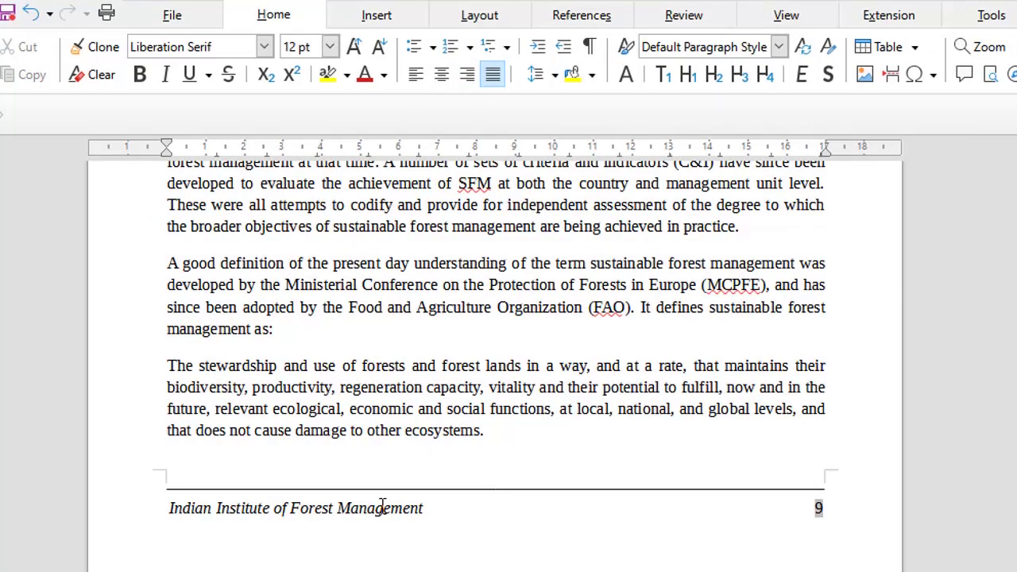
scroll(382, 506, up, 15)
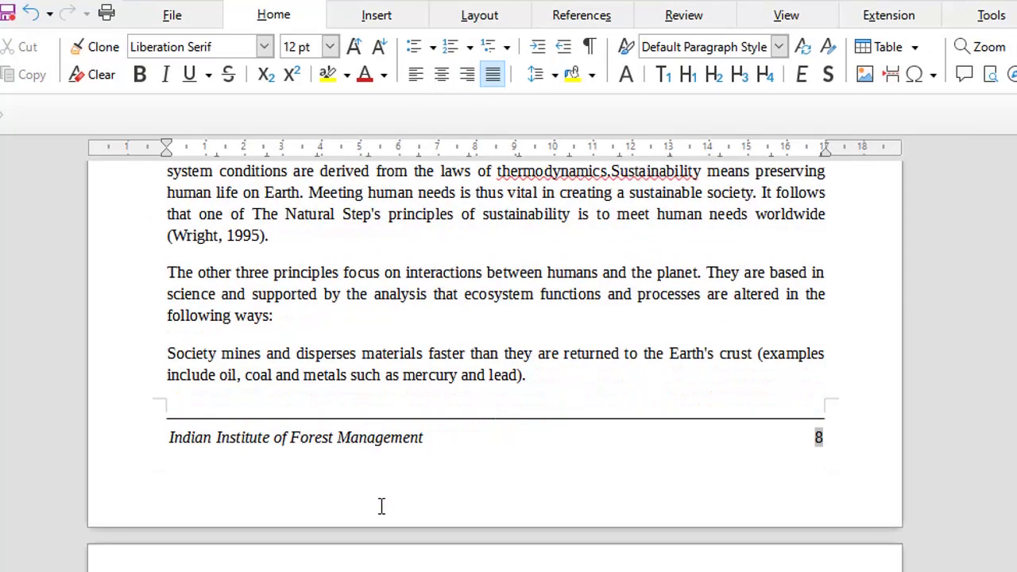
scroll(381, 506, up, 4)
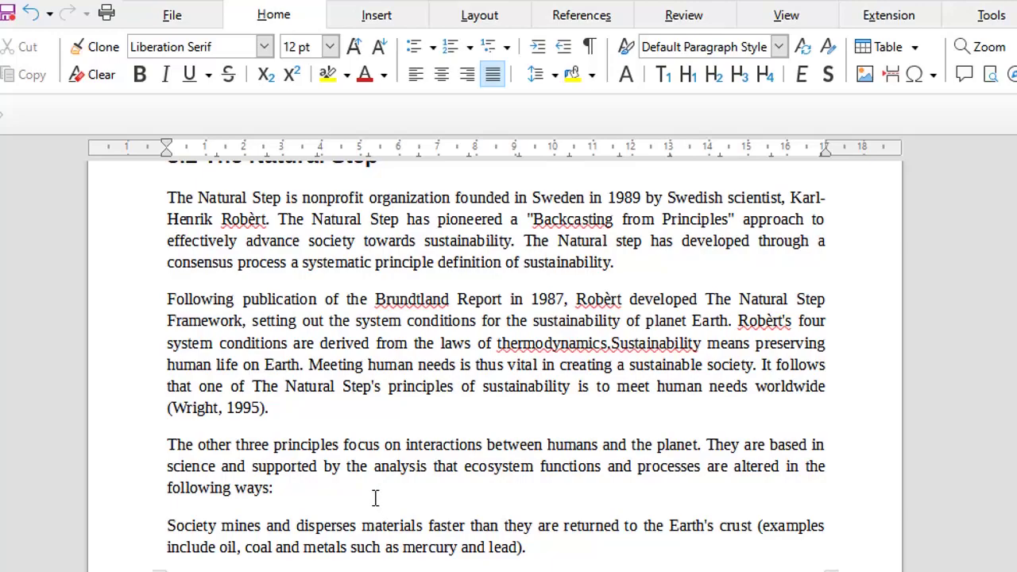
scroll(396, 474, up, 20)
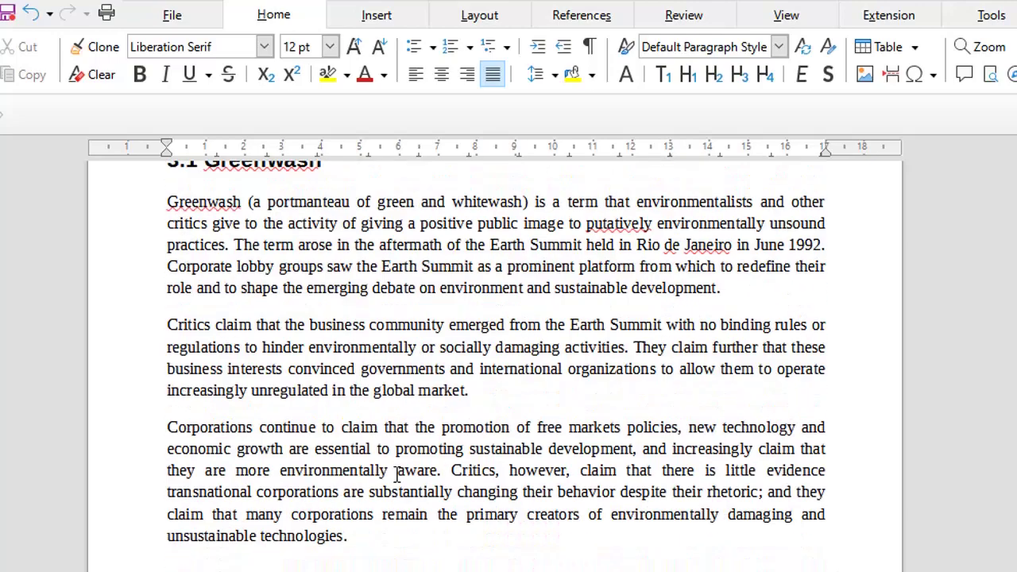
scroll(397, 474, up, 20)
scroll(397, 474, up, 20)
scroll(402, 471, up, 10)
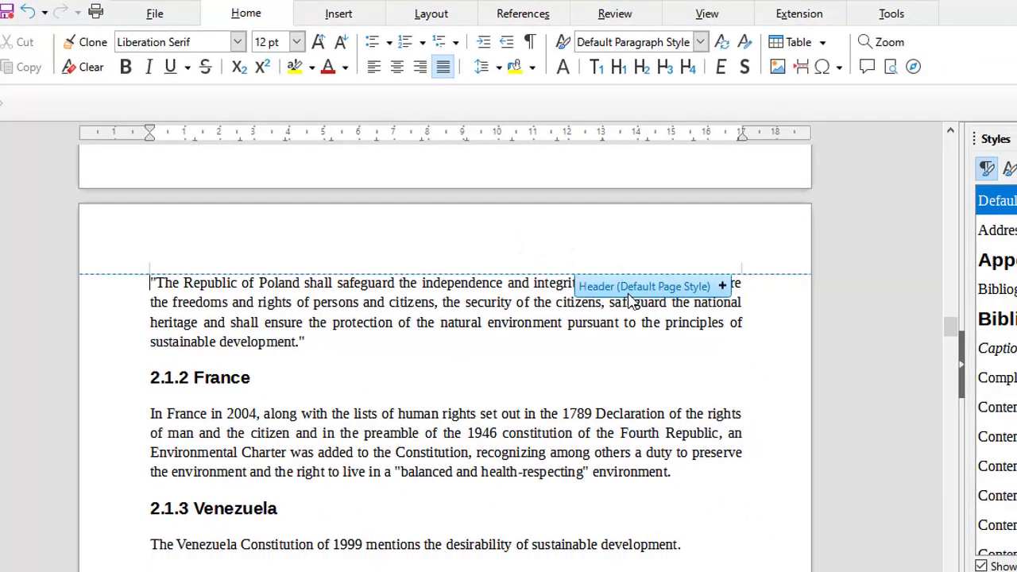
Add a right-aligned header to the Default Page Style containing a level 1 chapter number and name field
click(636, 292)
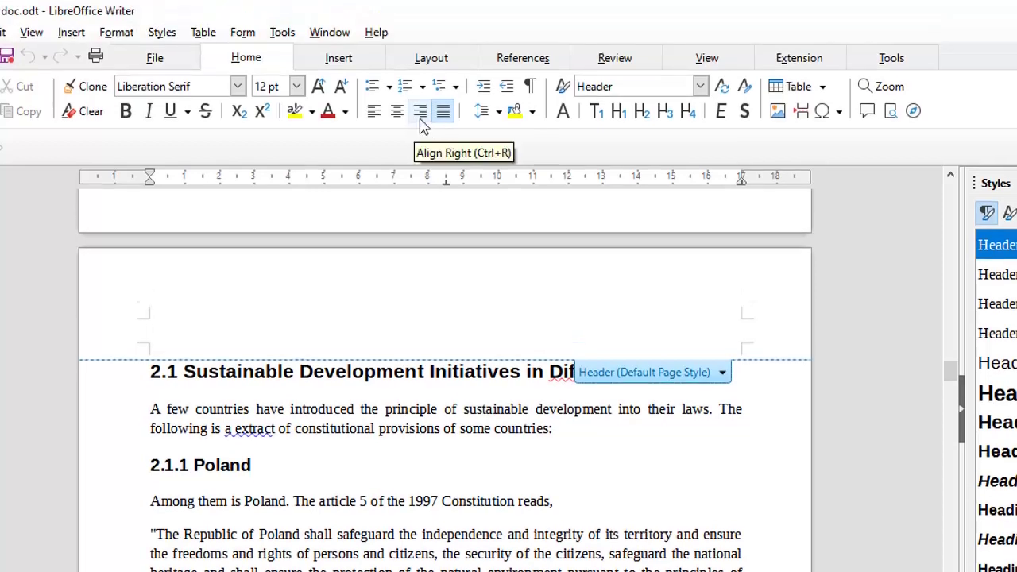
click(421, 68)
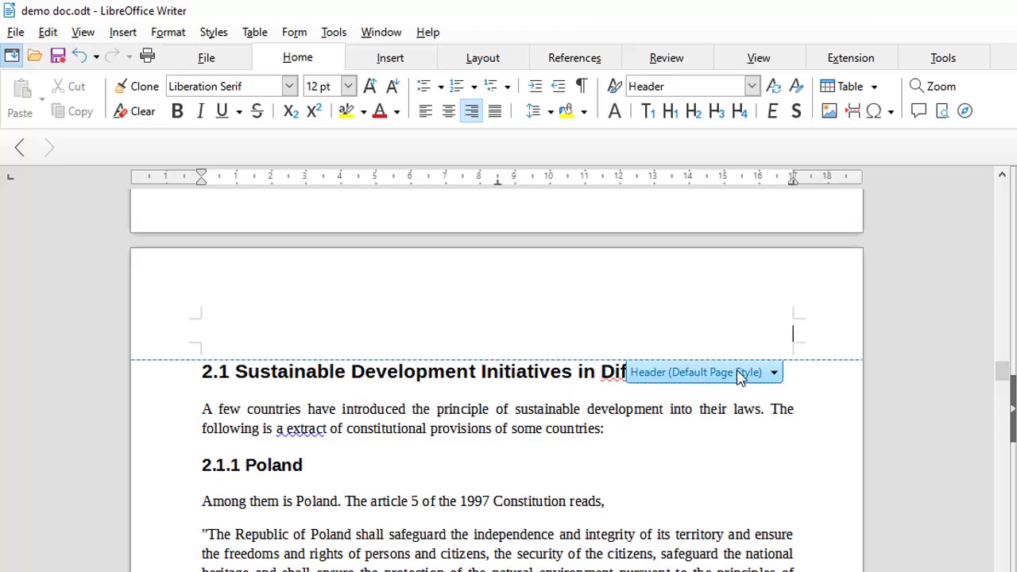
click(115, 35)
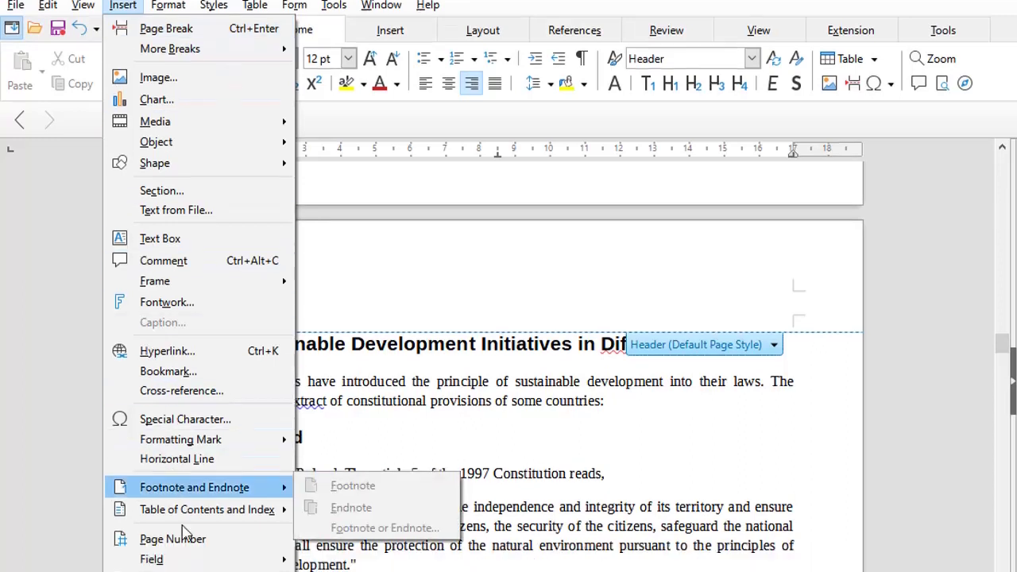
mouse_move(190, 545)
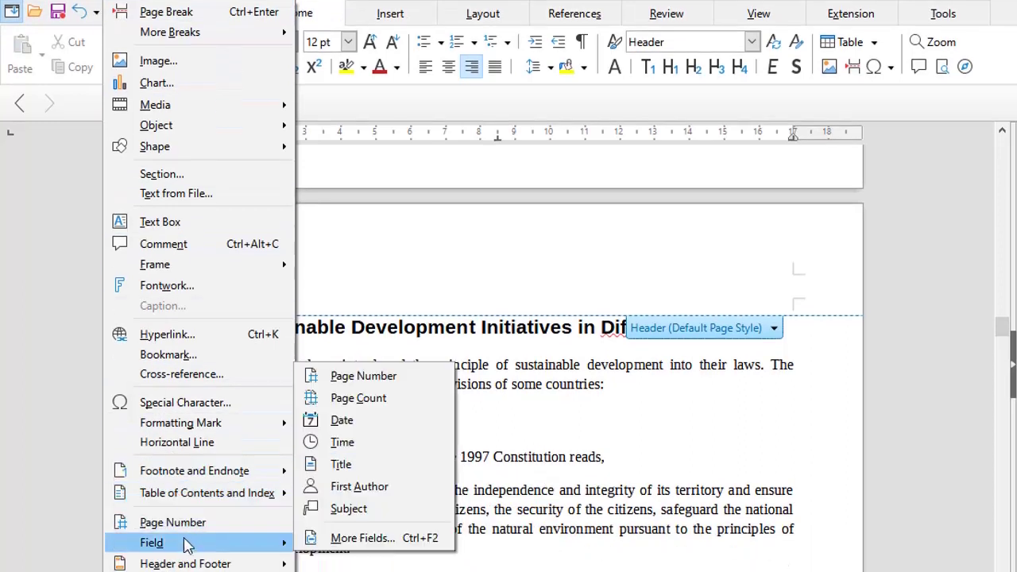
click(359, 541)
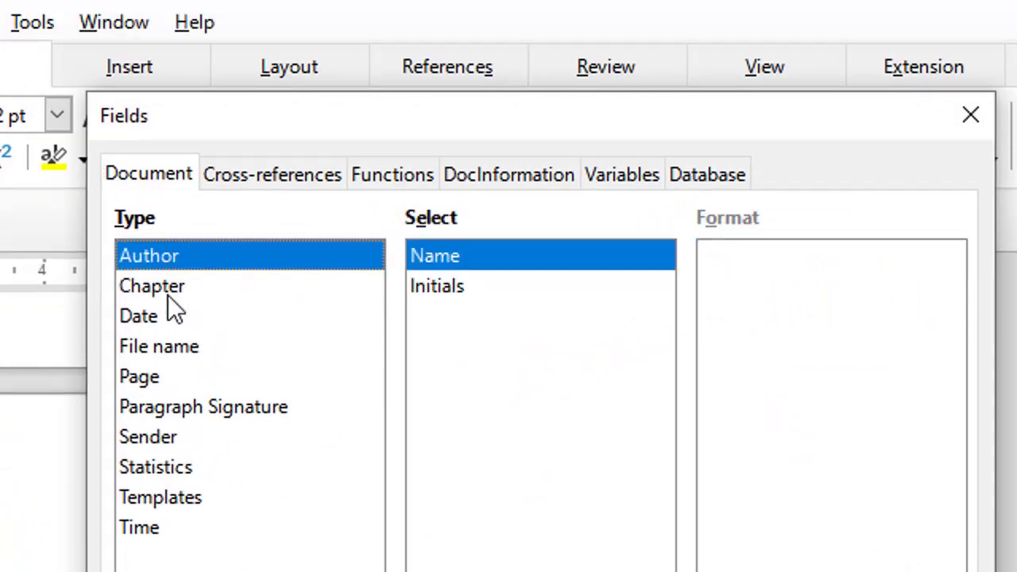
click(181, 264)
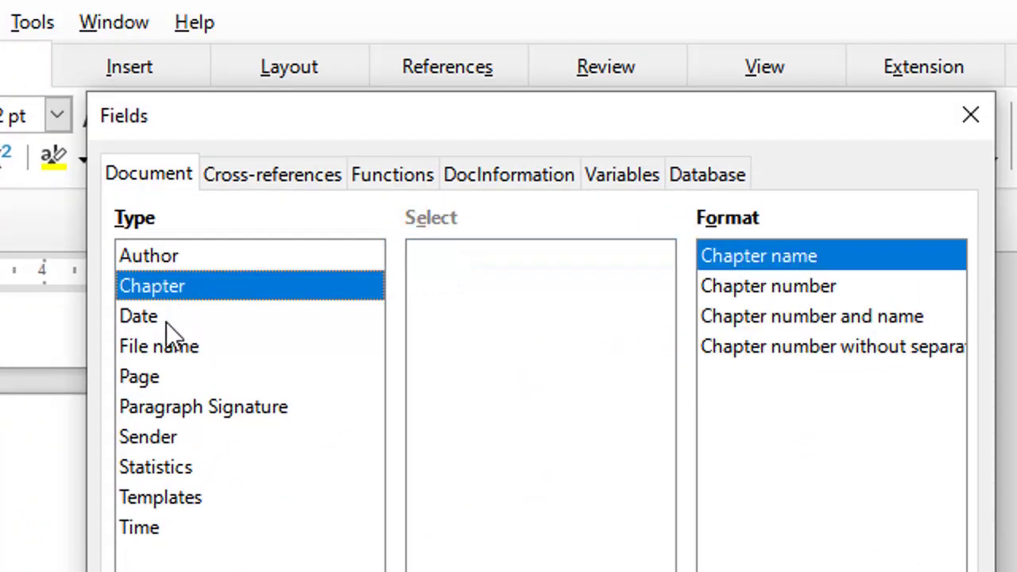
click(166, 322)
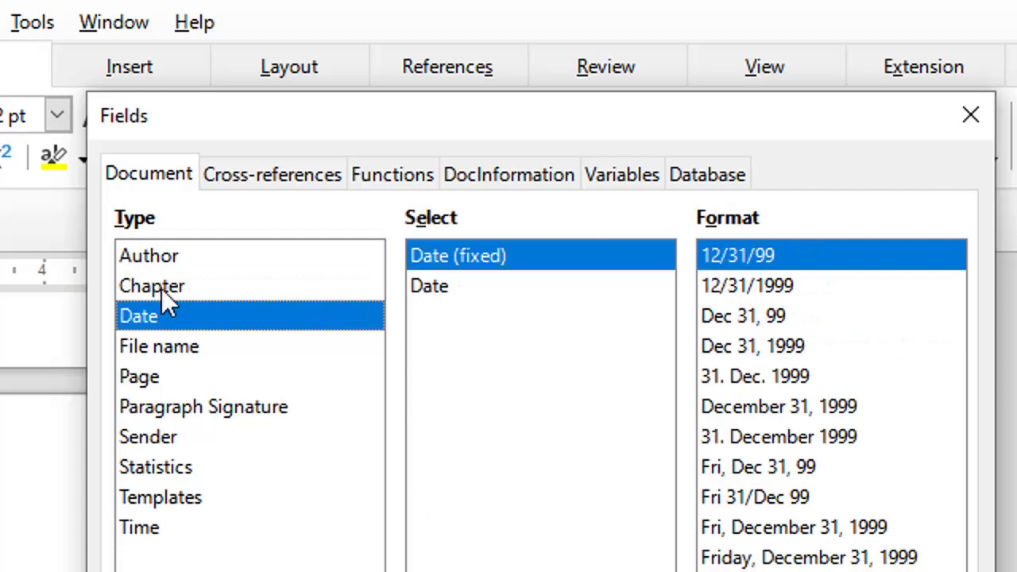
click(162, 289)
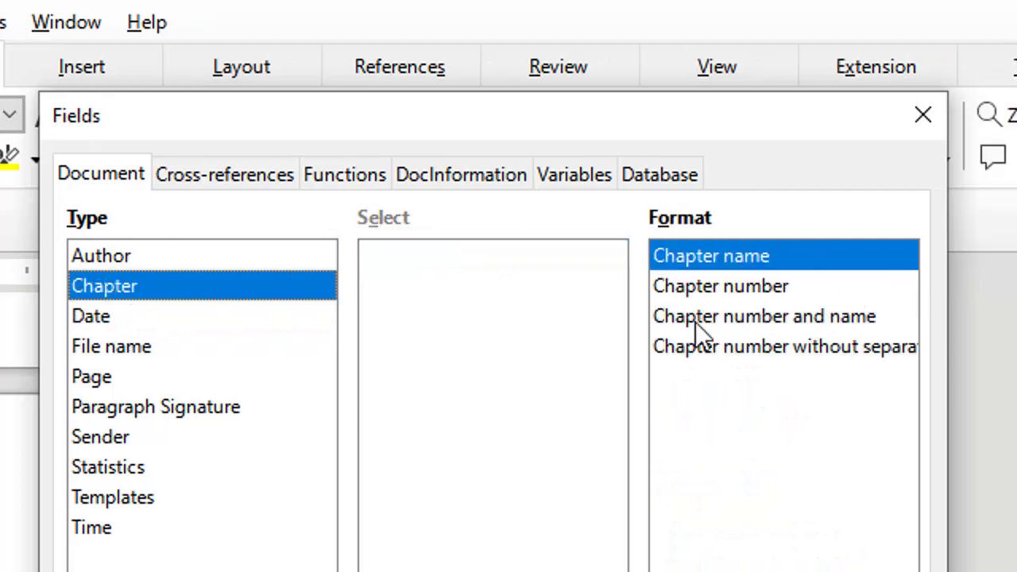
click(785, 324)
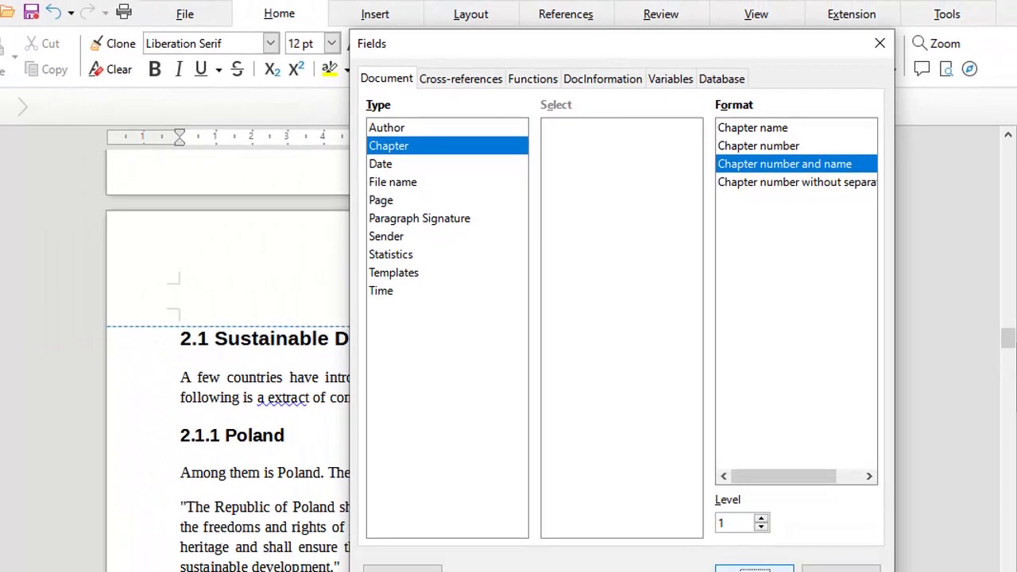
click(841, 569)
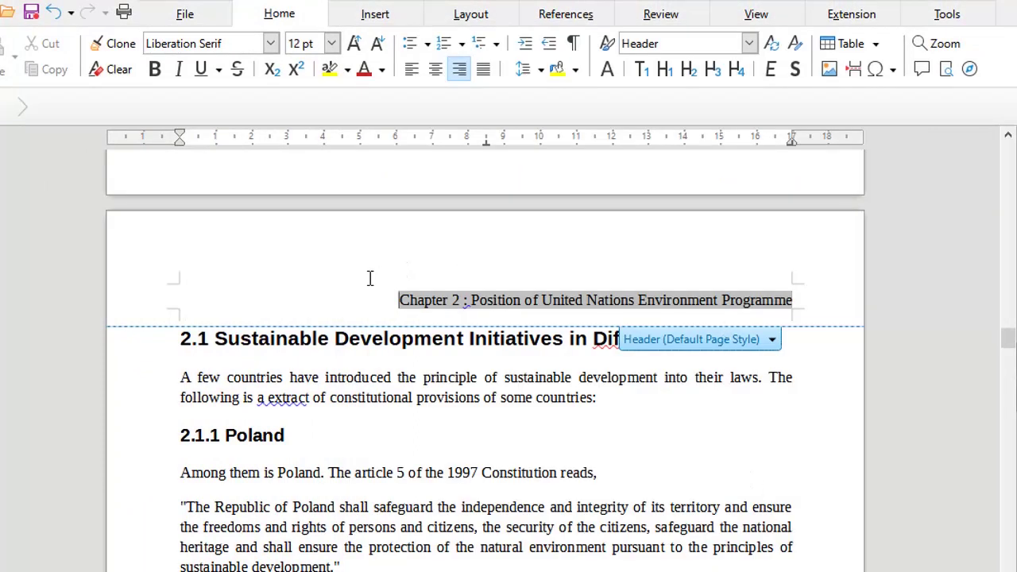
click(461, 406)
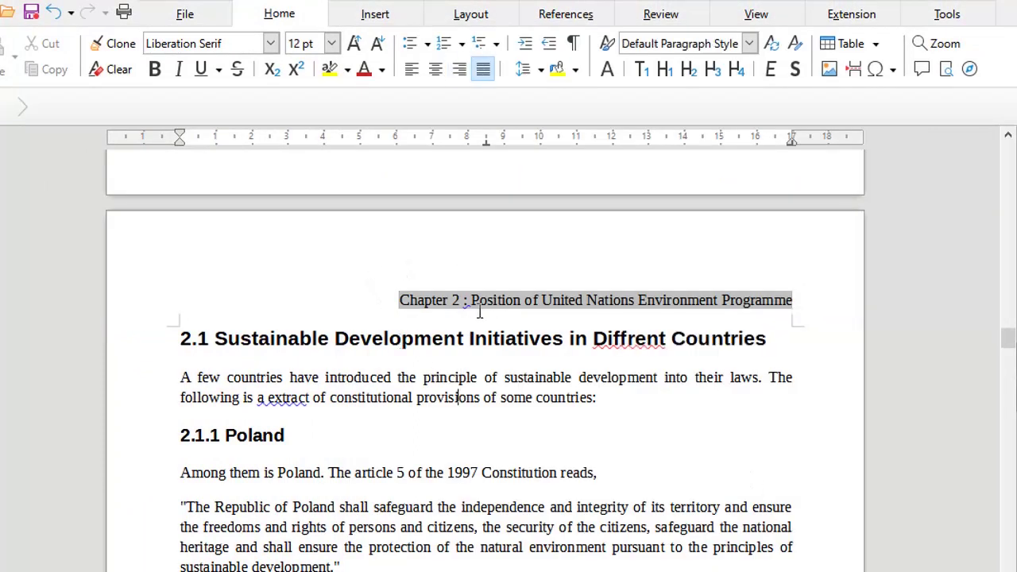
Add a Dark Gray 1 border line of 0.05 pt along the bottom edge of the header
click(524, 300)
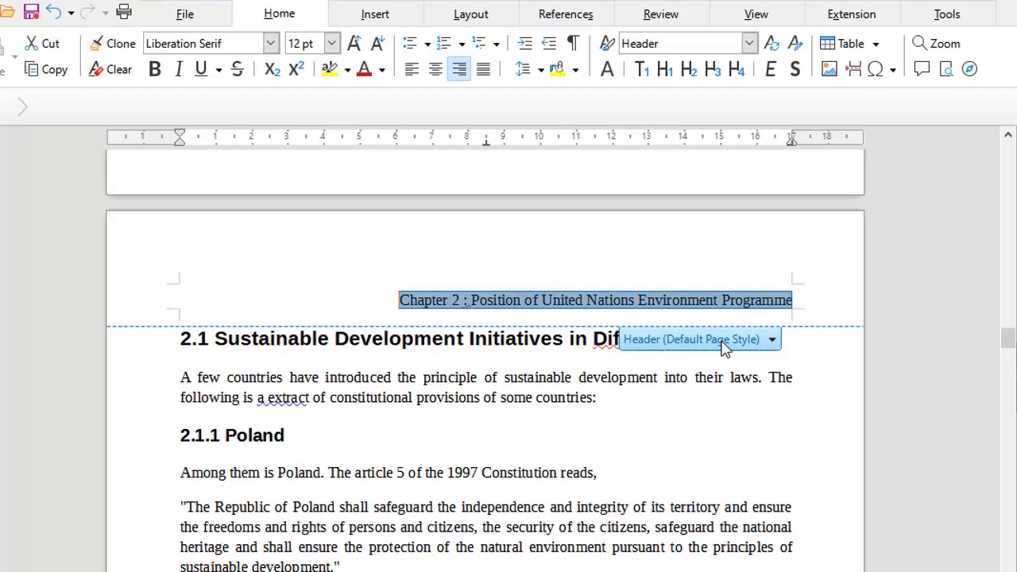
click(771, 342)
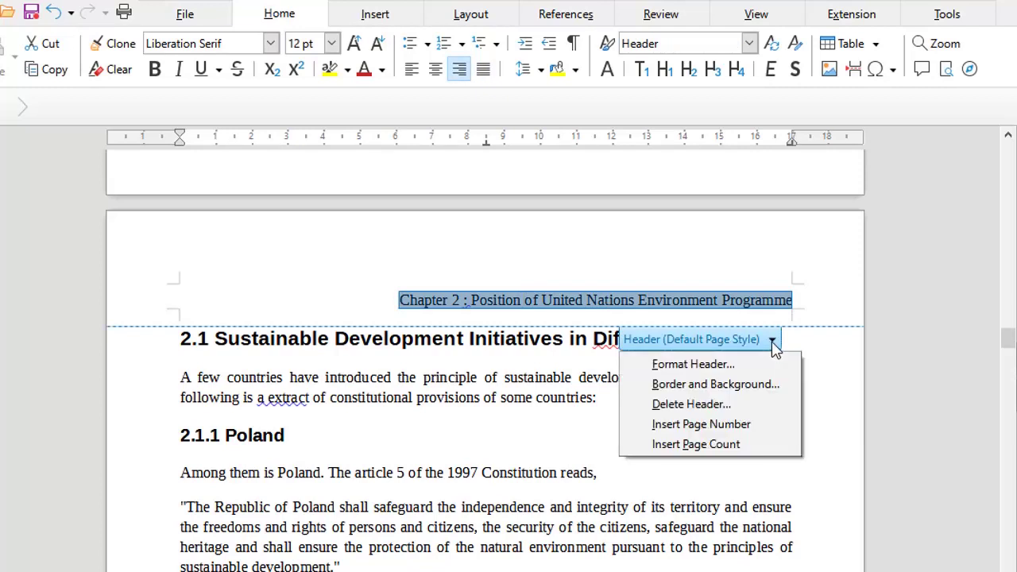
click(751, 385)
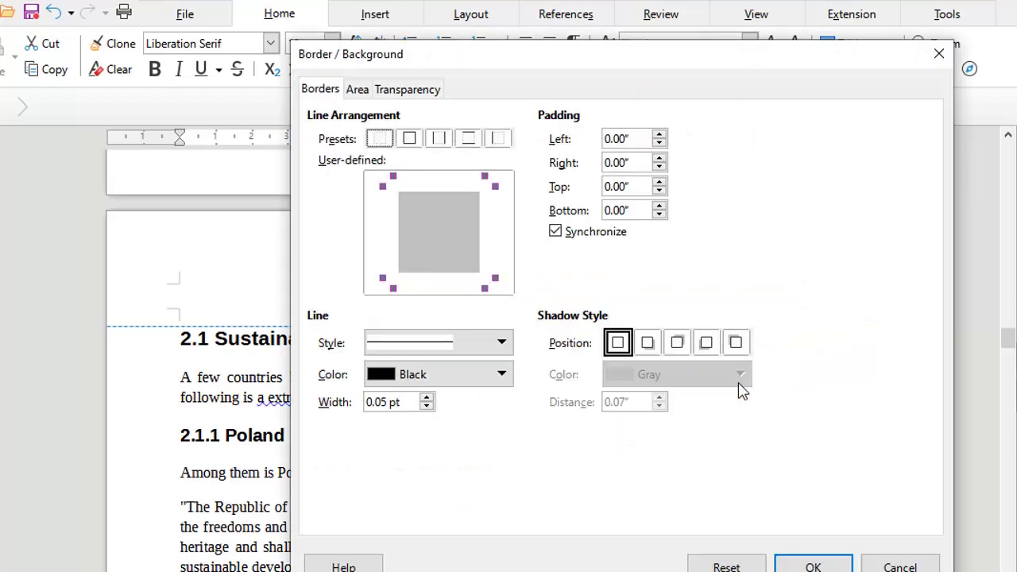
click(429, 280)
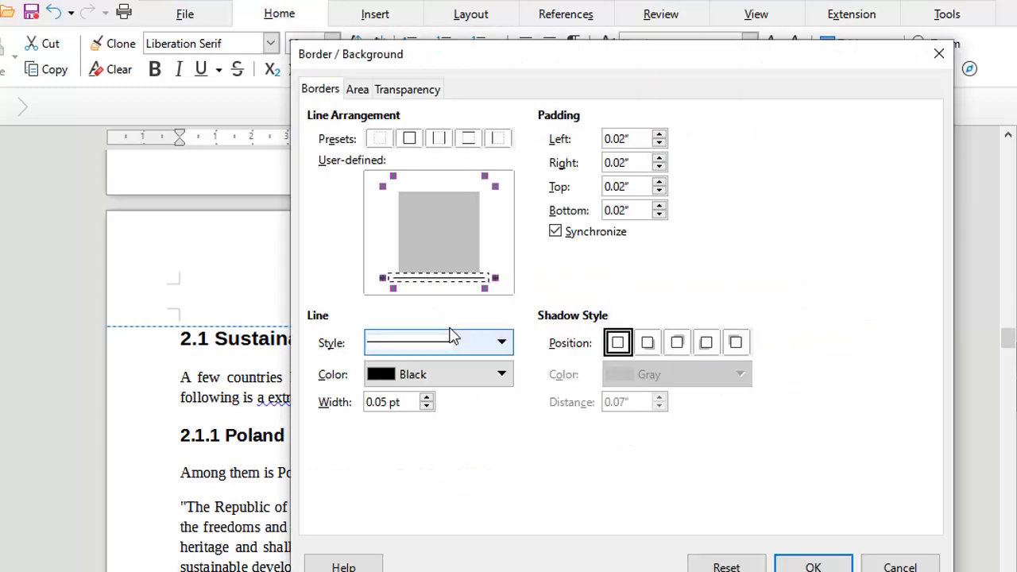
click(501, 374)
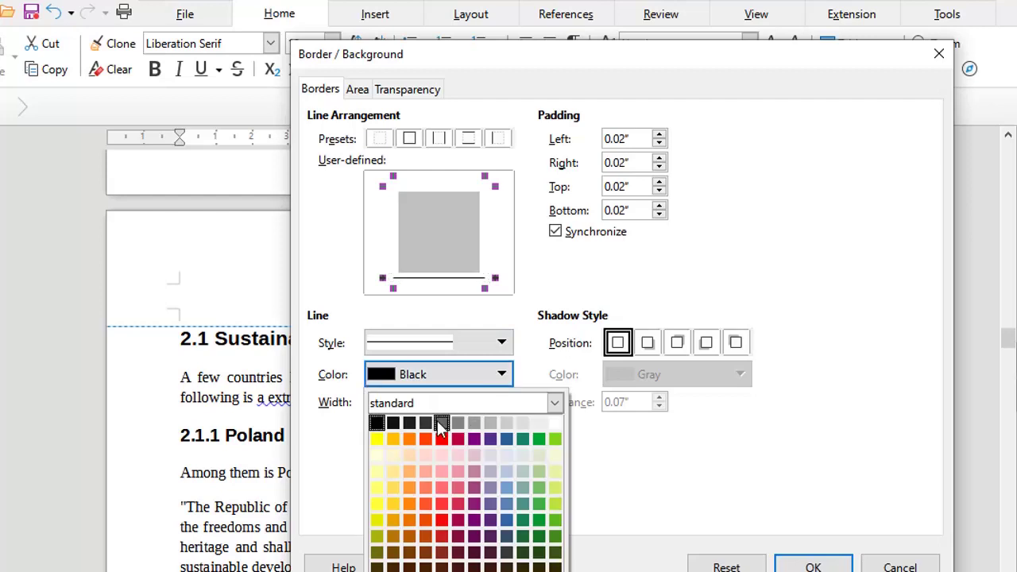
click(442, 422)
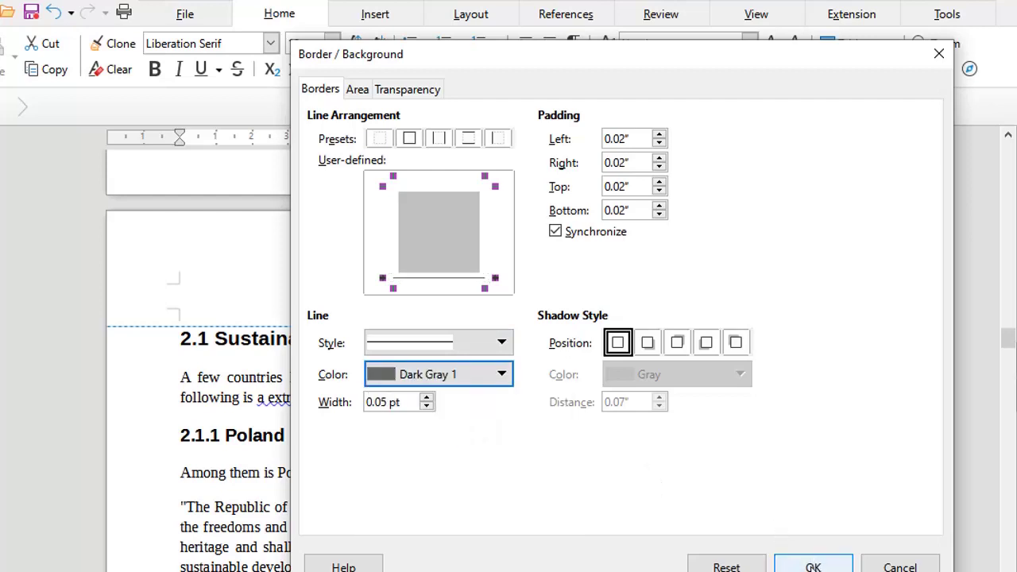
click(812, 567)
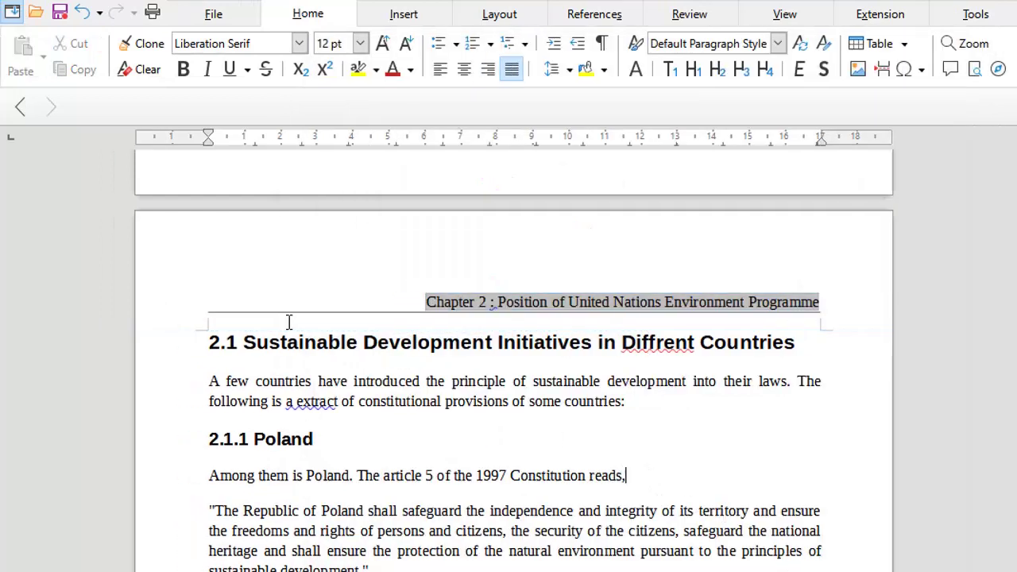
Check the chapter header and the footer on the pages of Chapter 2 and Chapter 1
scroll(321, 323, down, 5)
scroll(324, 331, up, 3)
scroll(323, 326, down, 15)
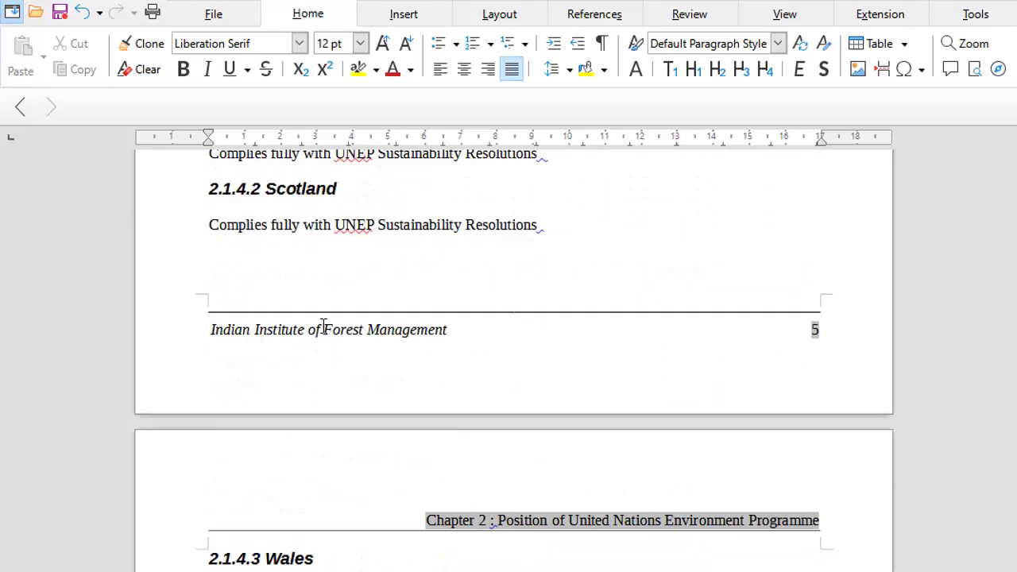
scroll(460, 334, up, 20)
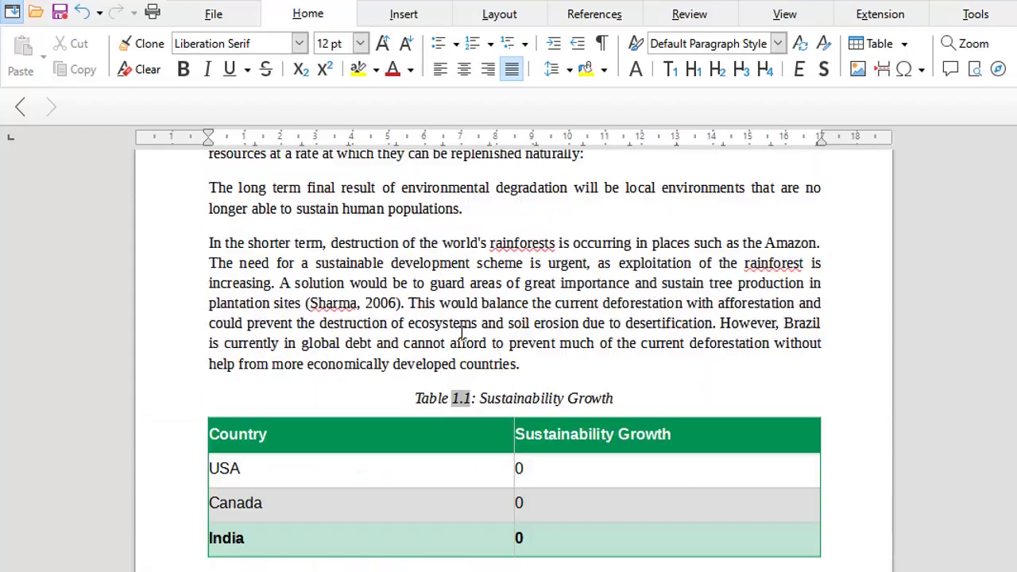
scroll(461, 334, up, 5)
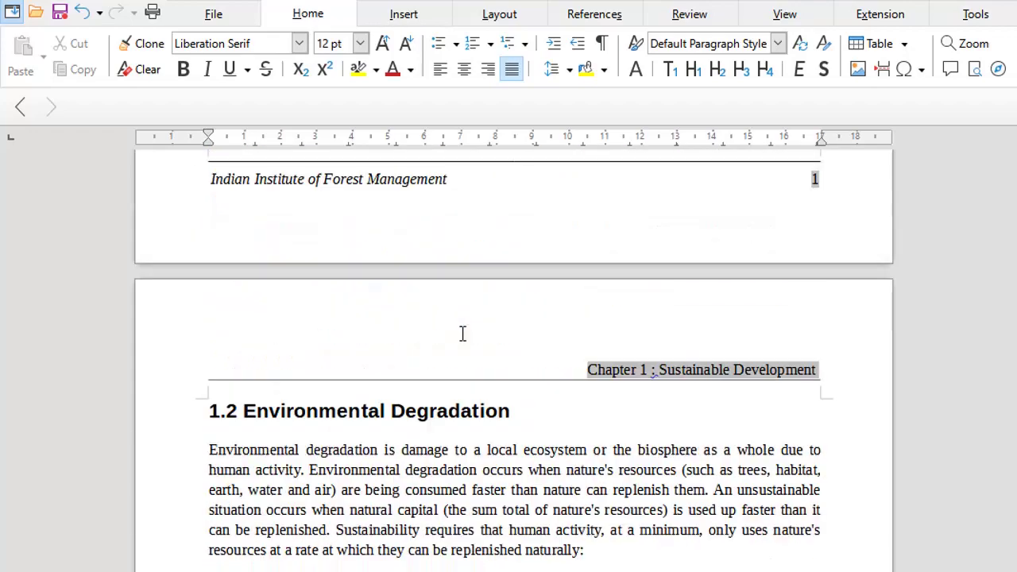
scroll(463, 334, up, 4)
scroll(463, 333, up, 4)
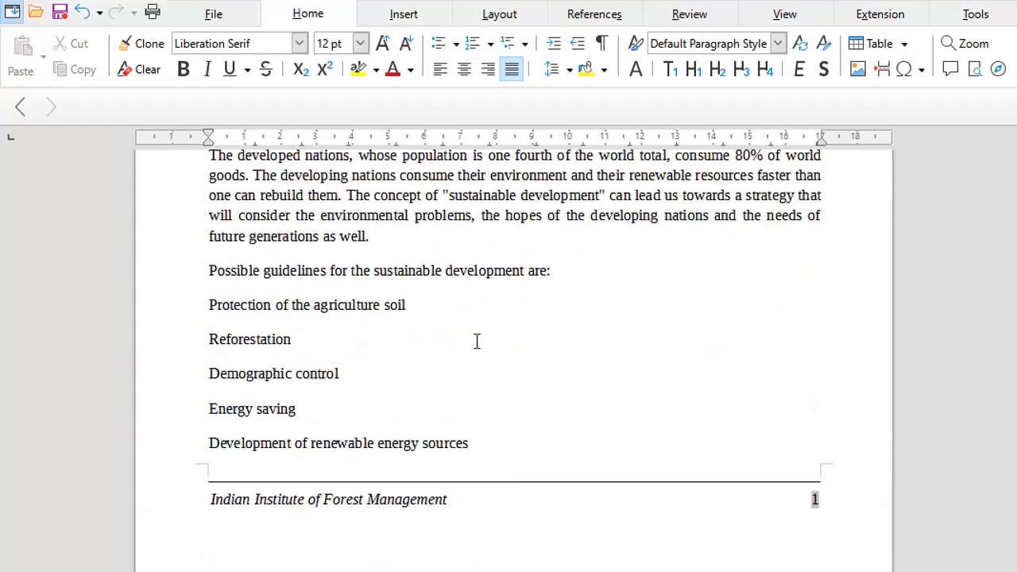
Format the paragraphs from "Possible guidelines" to "Development of renewable energy sources" as a bulleted list, with level 1 bullets followed by a space
drag(479, 445, 207, 271)
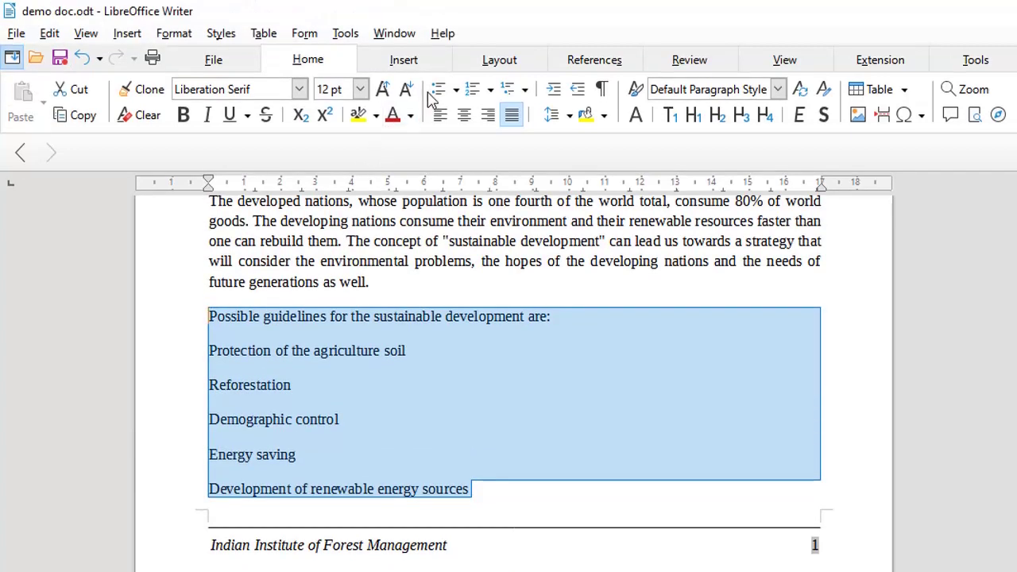
click(438, 90)
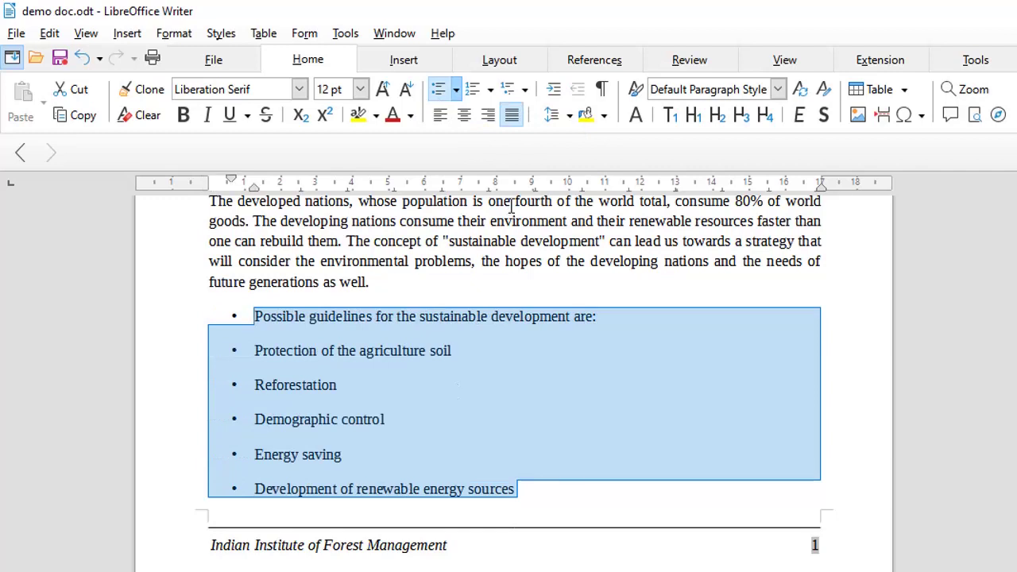
click(457, 90)
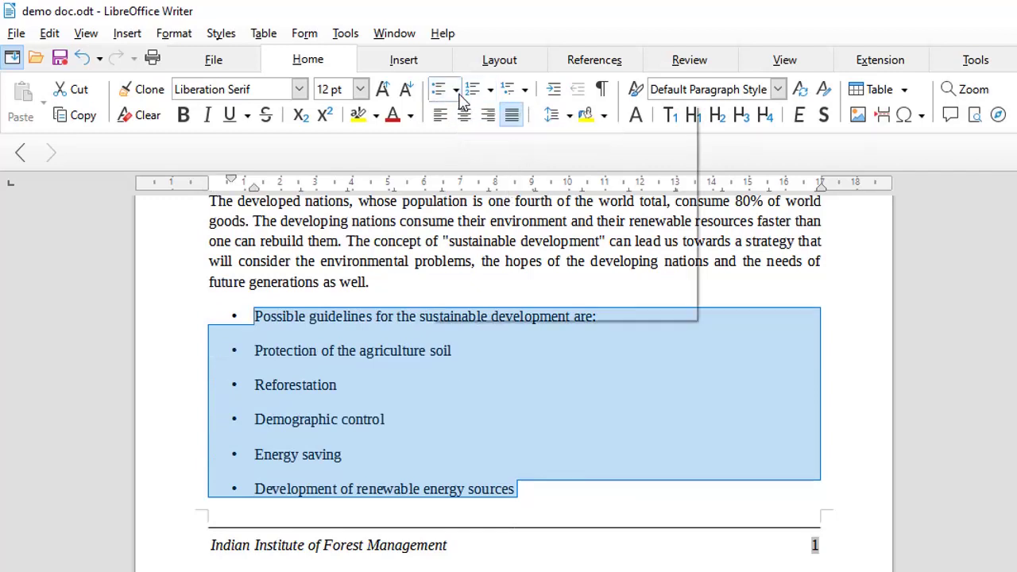
click(543, 300)
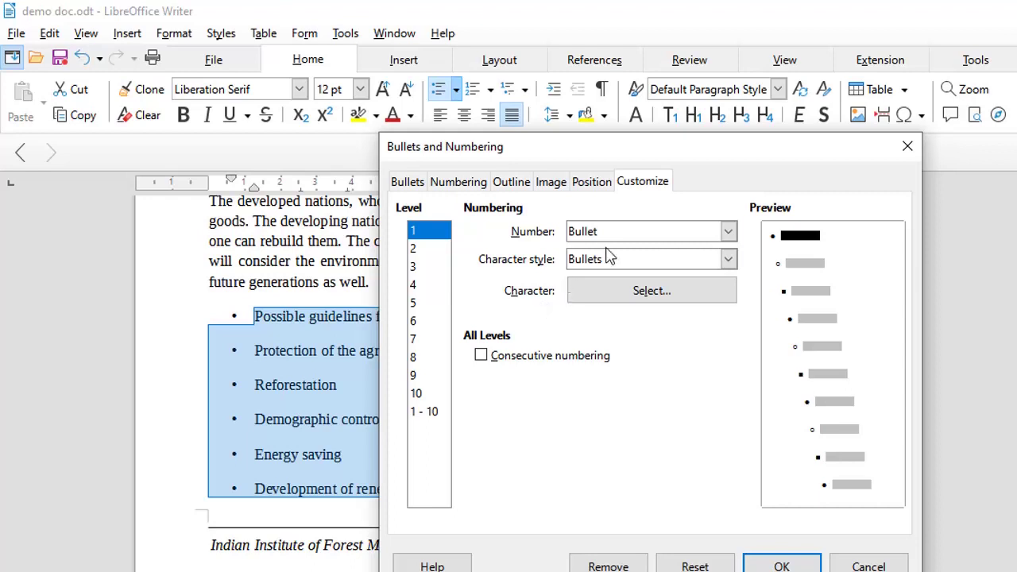
click(595, 184)
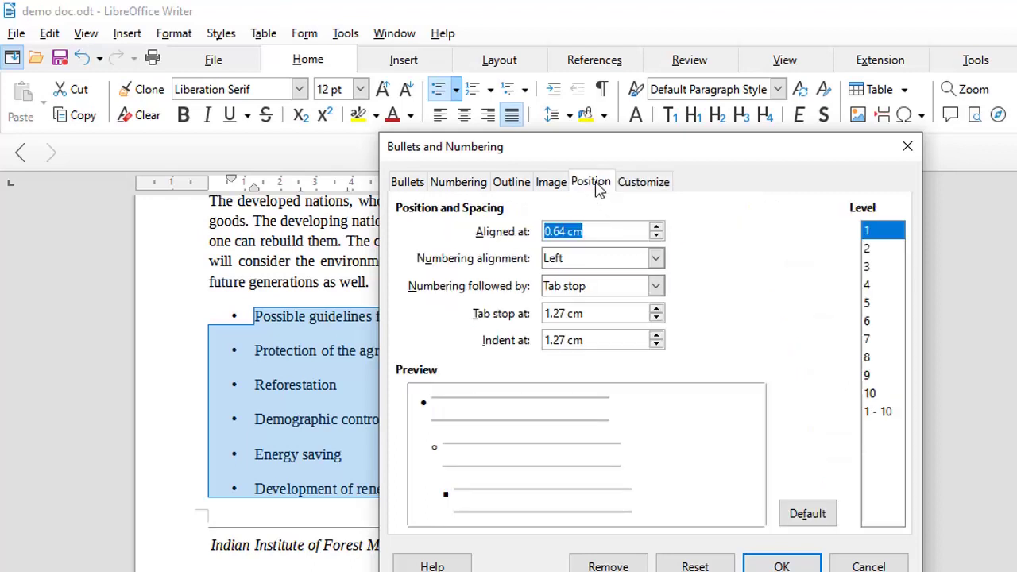
click(653, 286)
click(610, 321)
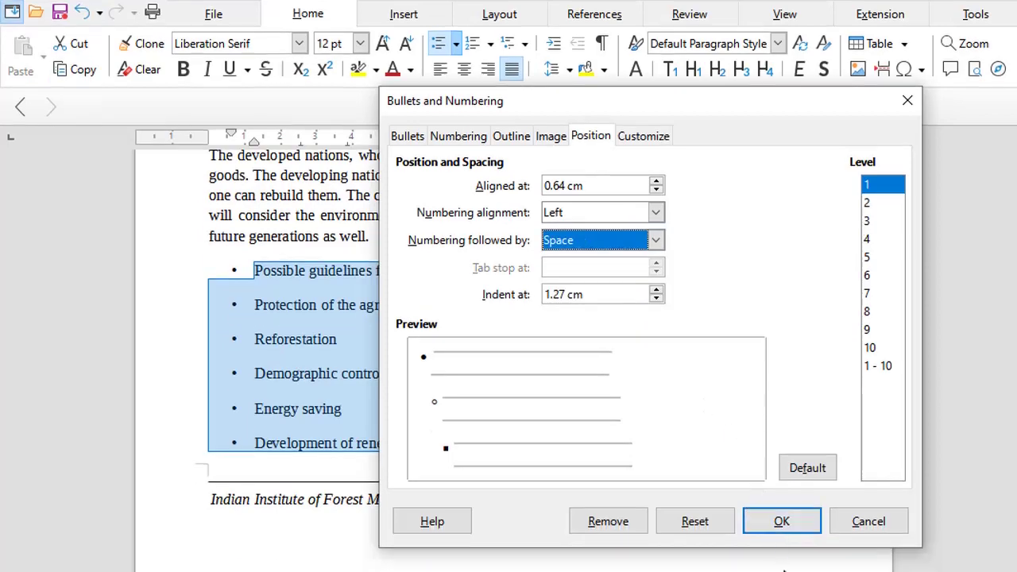
click(780, 566)
Remove the bullet from the "Possible guidelines for the sustainable development are:" line and go to the end of the document
click(211, 274)
key(BackSpace)
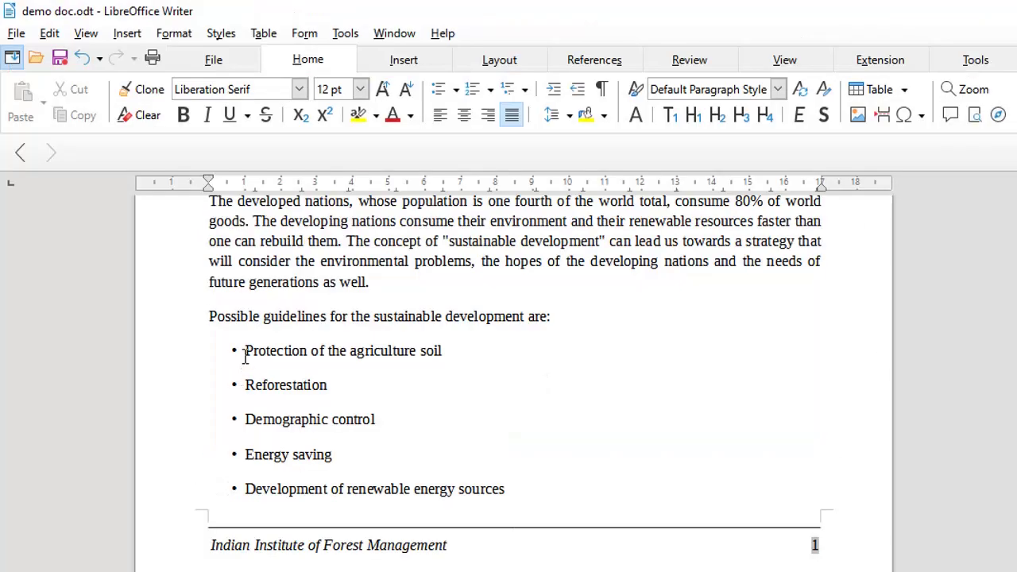
key(ctrl+End)
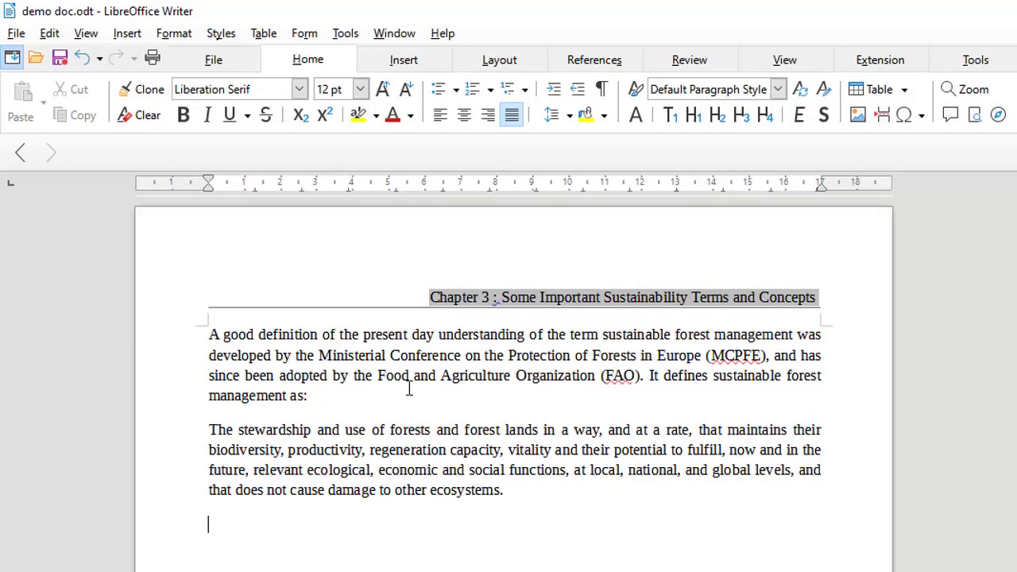